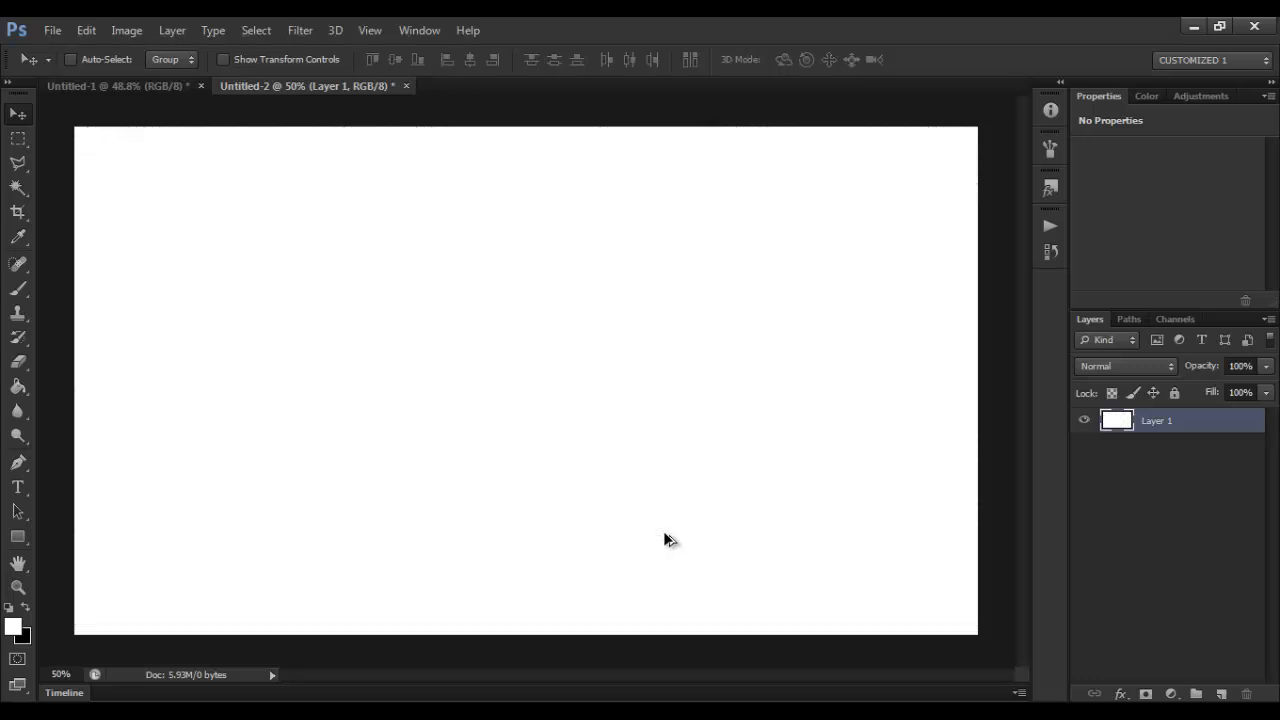
Step: Set the foreground color to black and add the text "3D" in Chanson Heavy SF at 120 pt
click(24, 607)
click(19, 488)
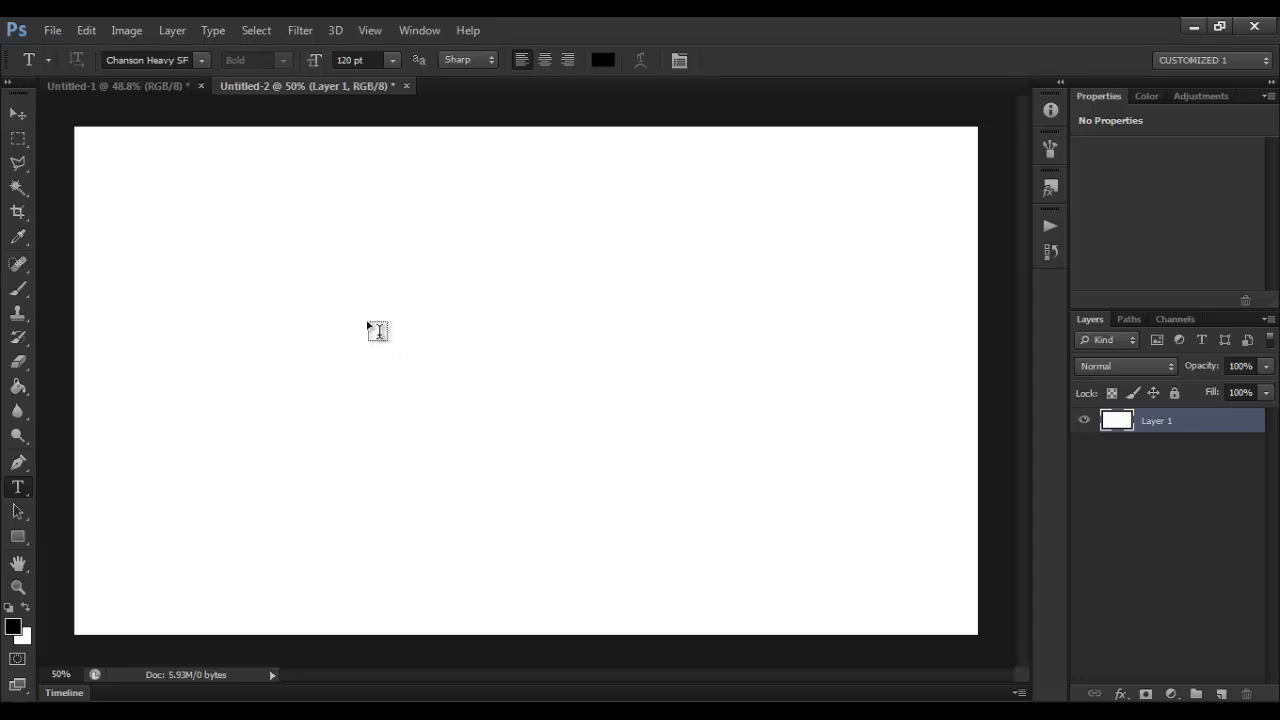
click(307, 357)
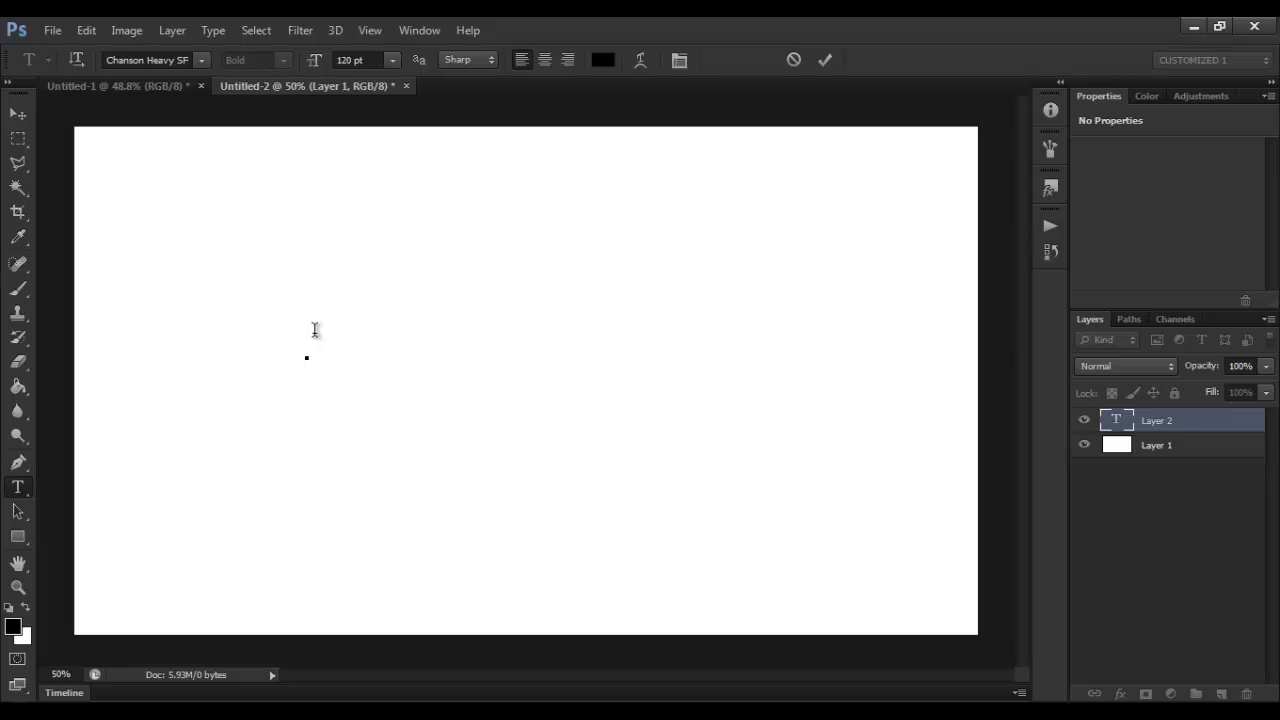
text(3D)
click(18, 113)
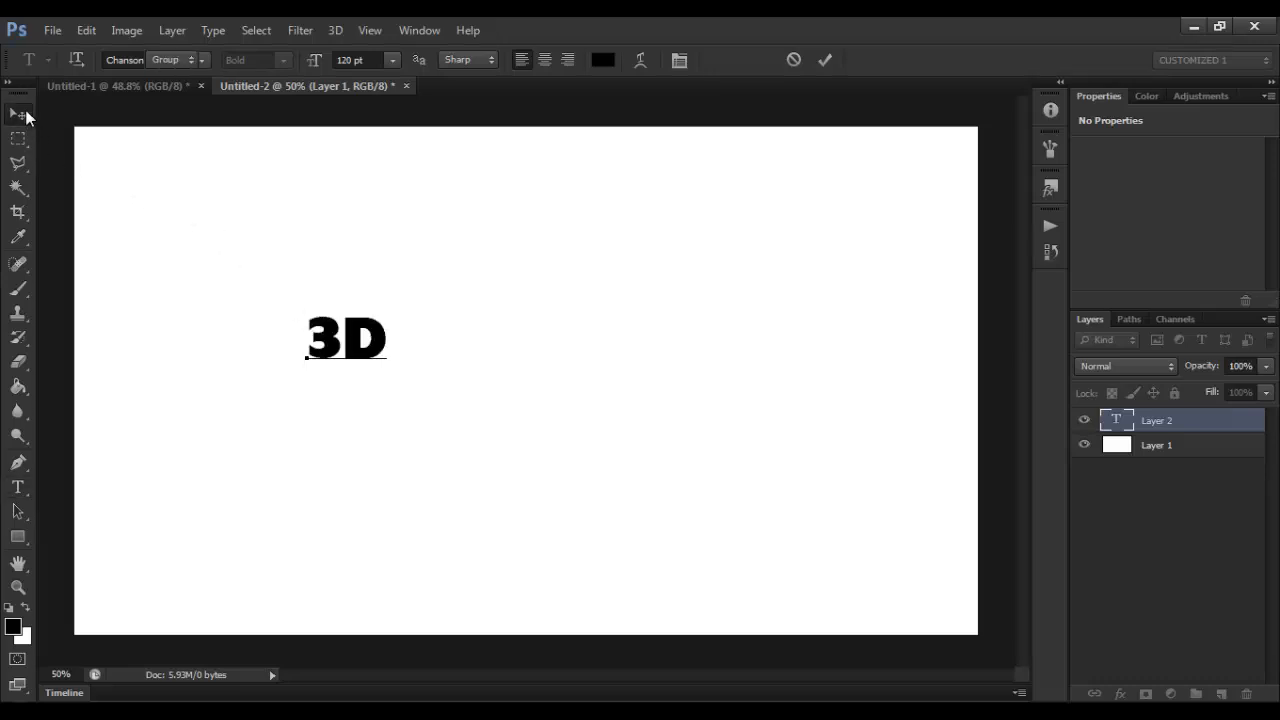
Step: Move the 3D text to the middle of the canvas and scale it up proportionally to about 492%
drag(421, 345, 695, 272)
key(ctrl+t)
drag(525, 357, 600, 367)
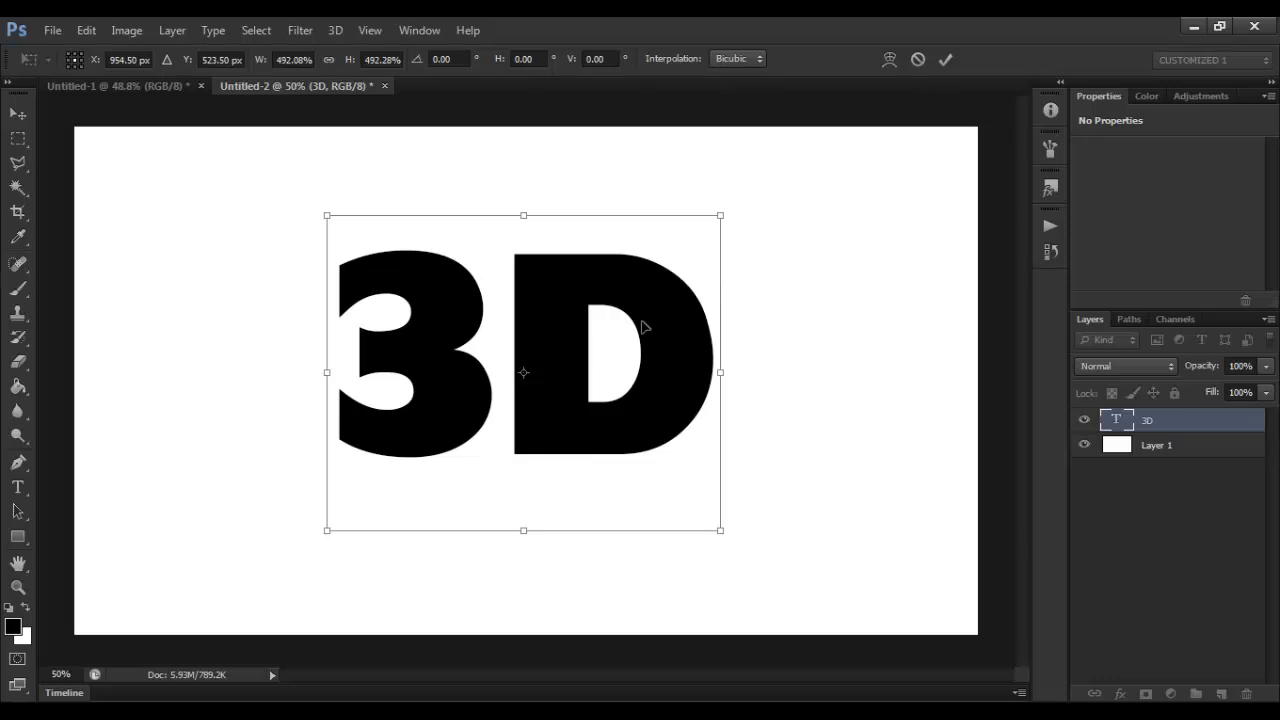
key(Return)
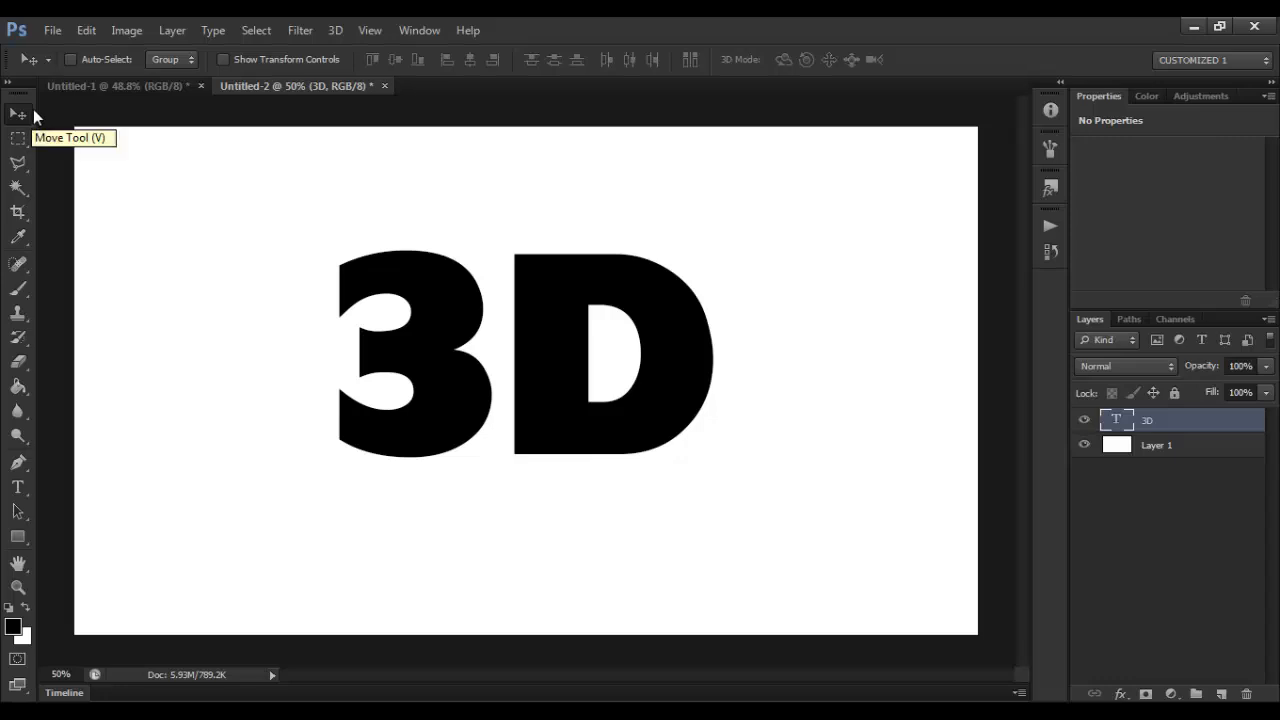
Step: Align the 3D text to the vertical center of the whole canvas and clear the selection
key(ctrl+a)
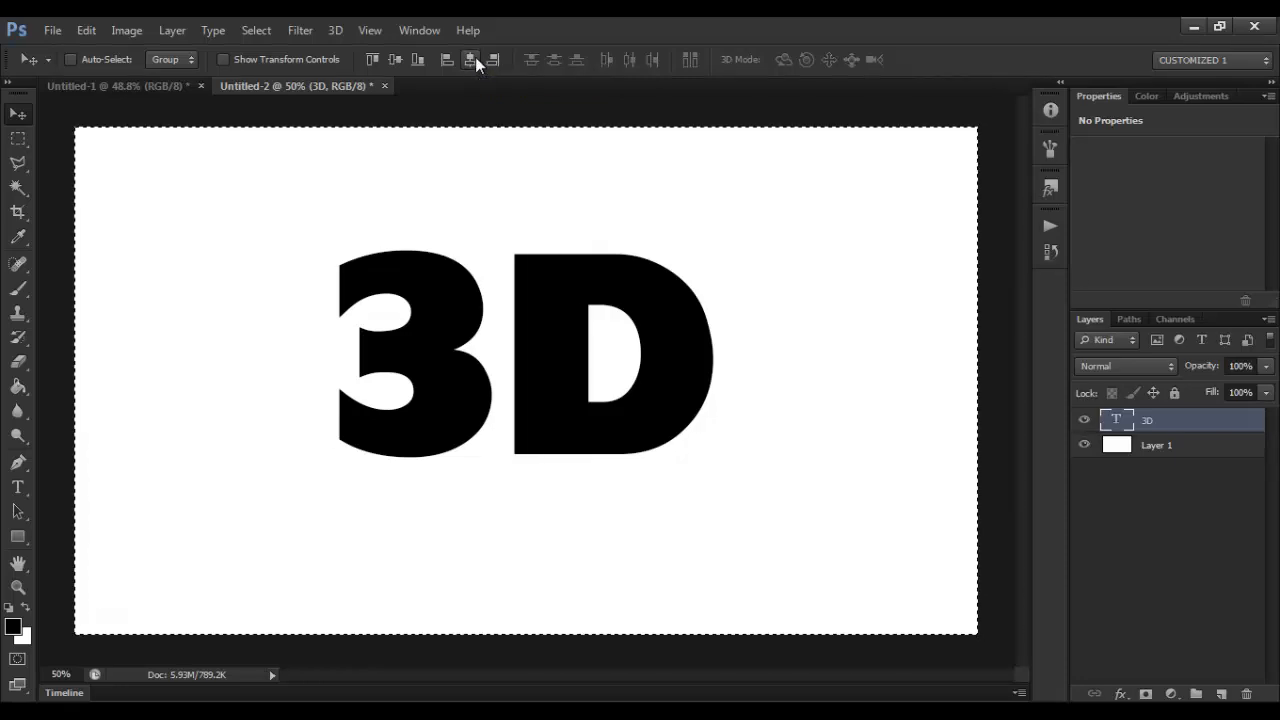
click(394, 59)
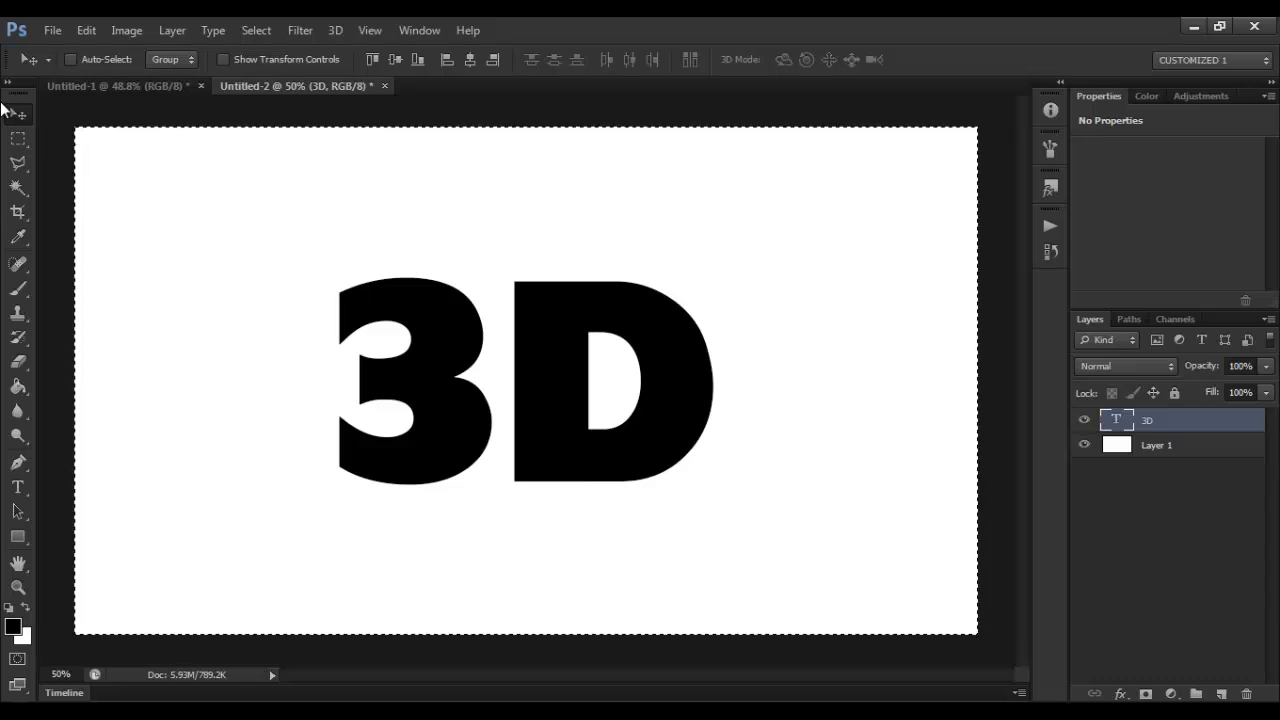
key(ctrl+d)
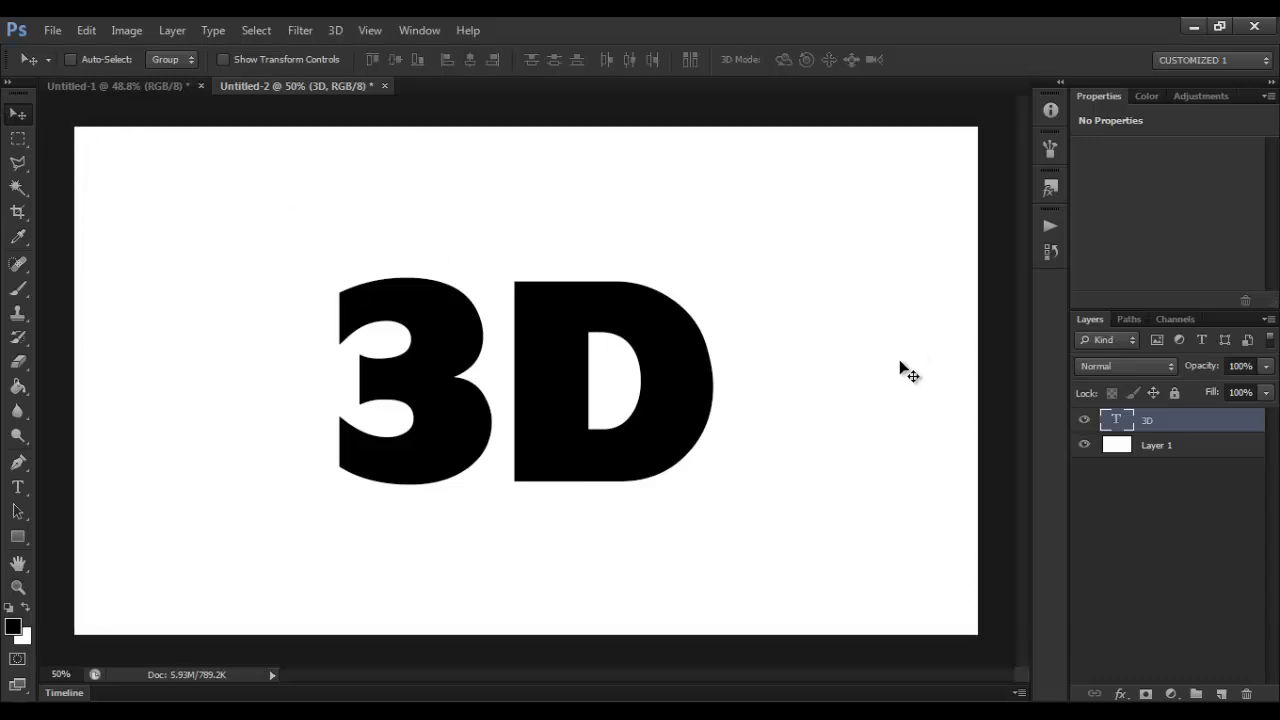
Step: Rasterize the 3D type layer and apply a Perspective transform that stretches its right edge to about 147% height
right_click(1177, 422)
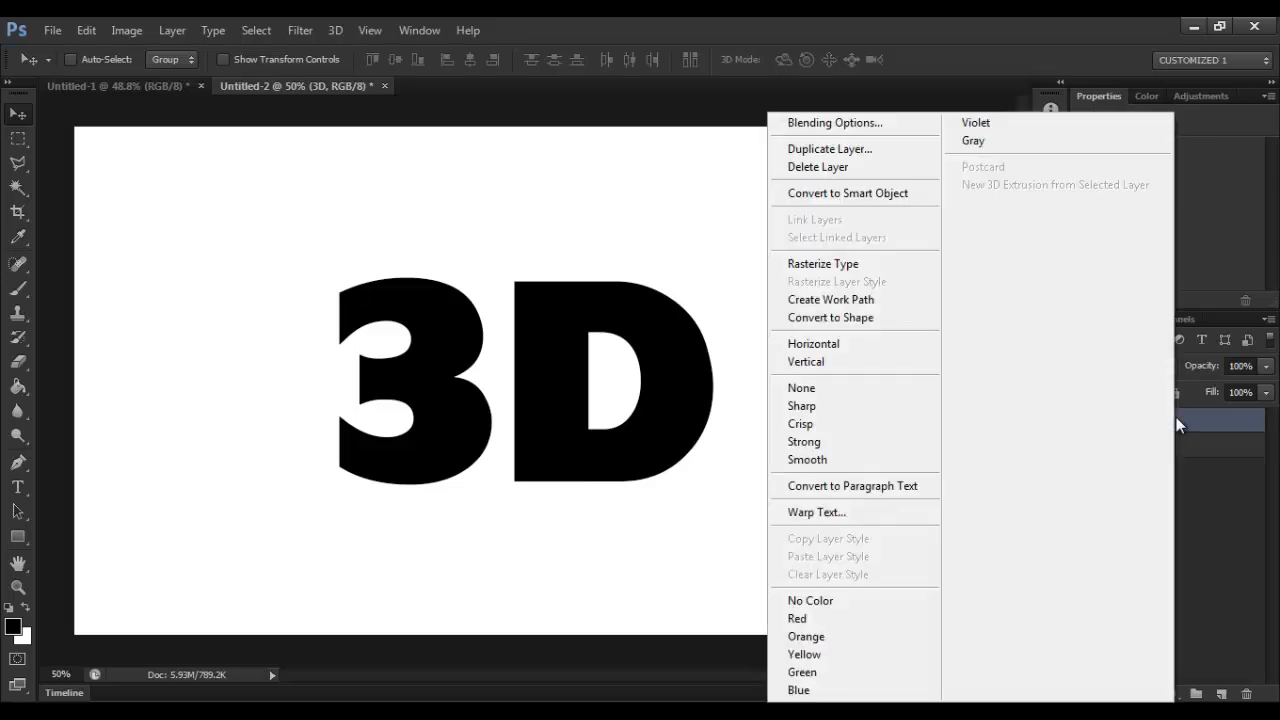
click(868, 272)
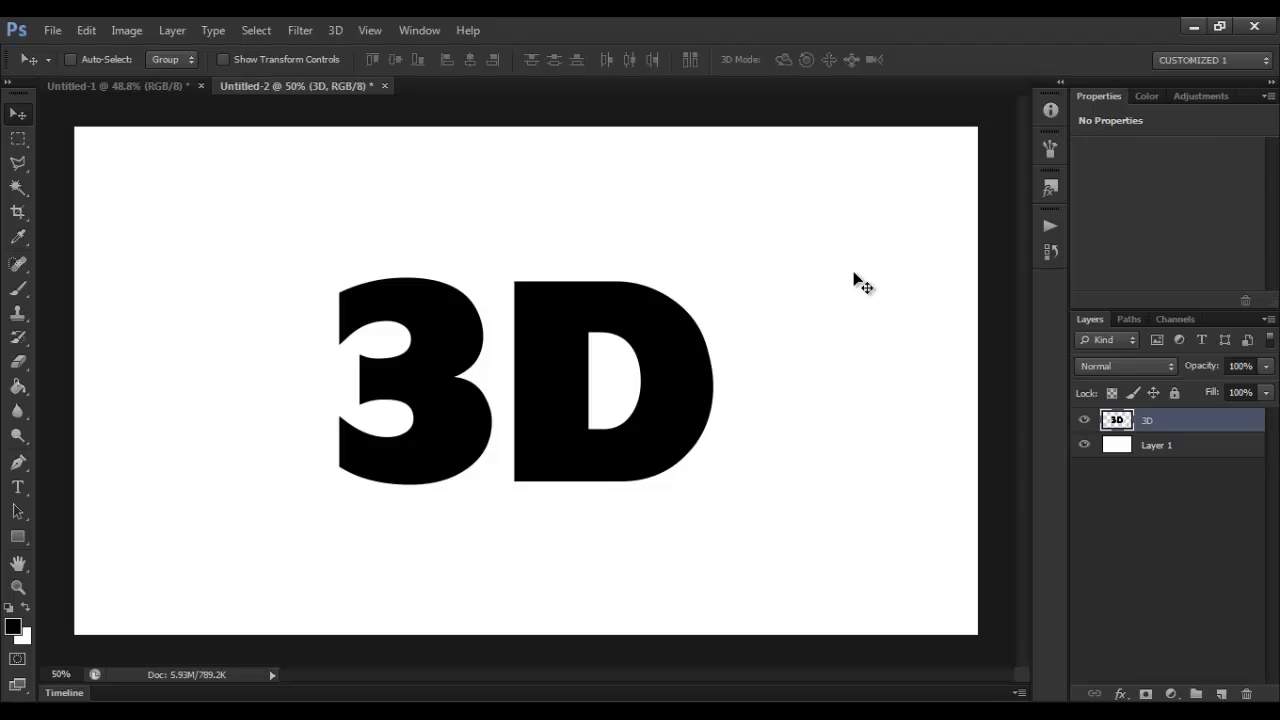
key(ctrl+t)
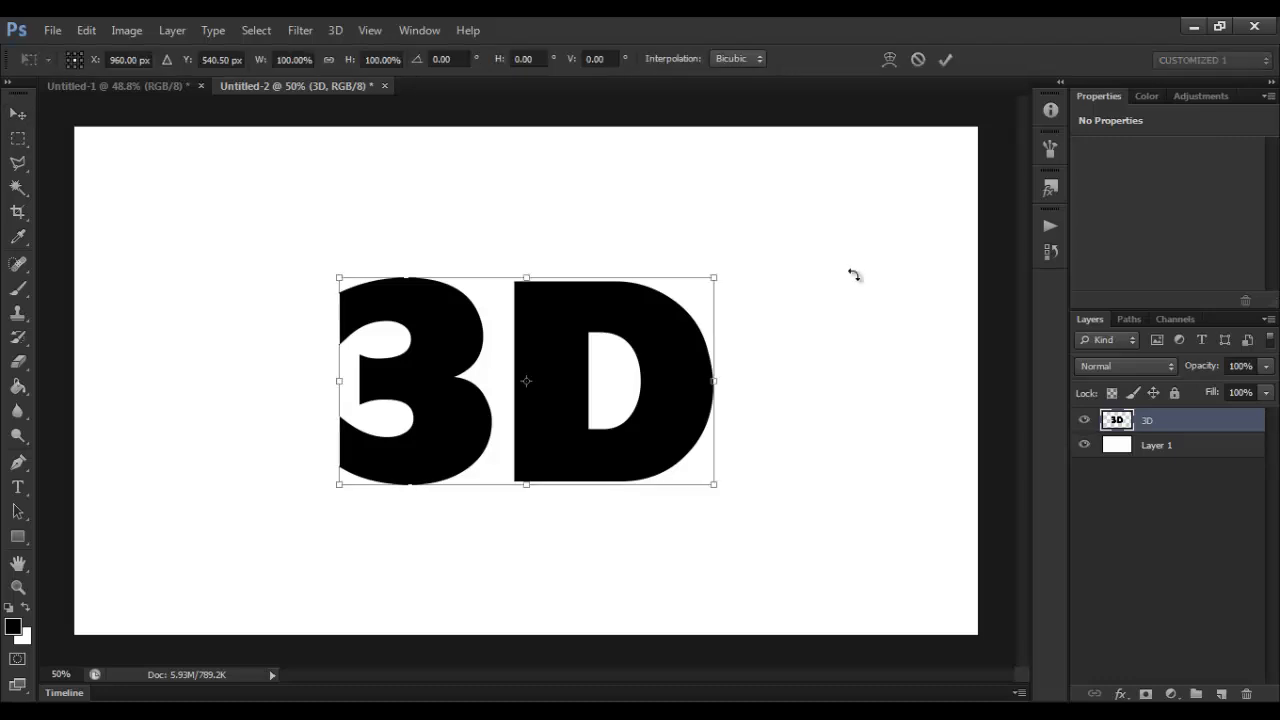
right_click(660, 343)
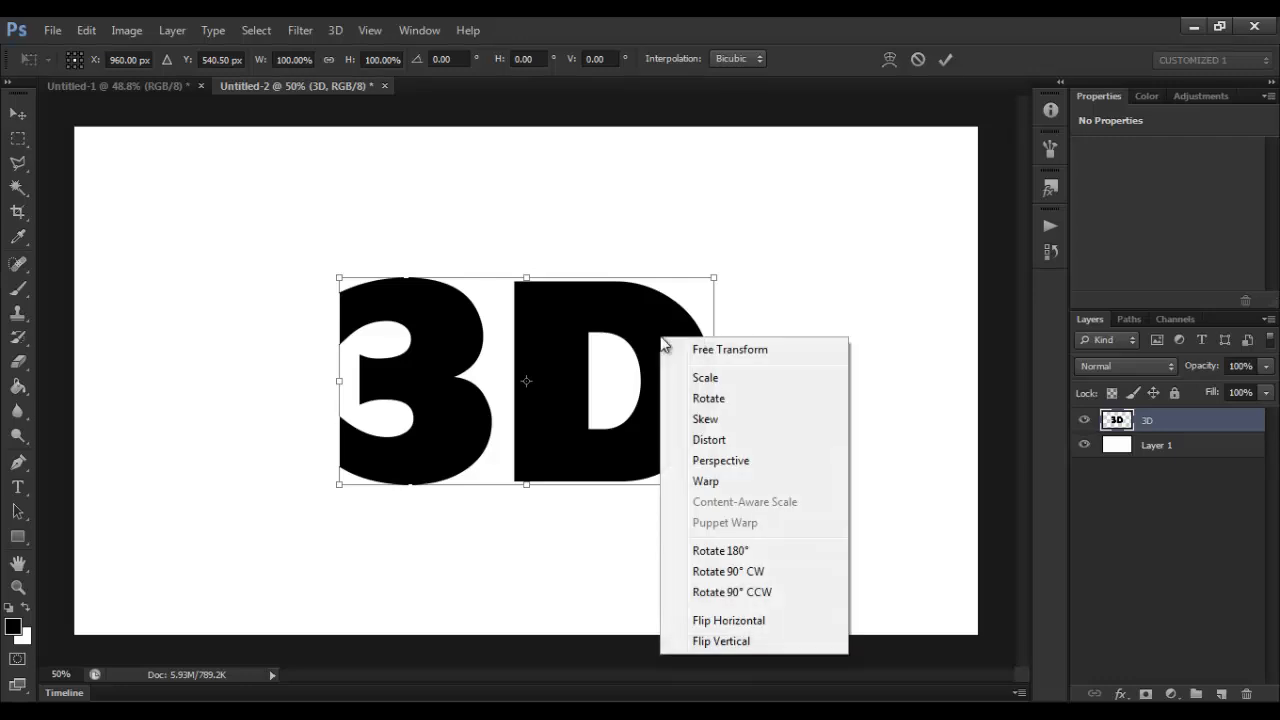
click(722, 464)
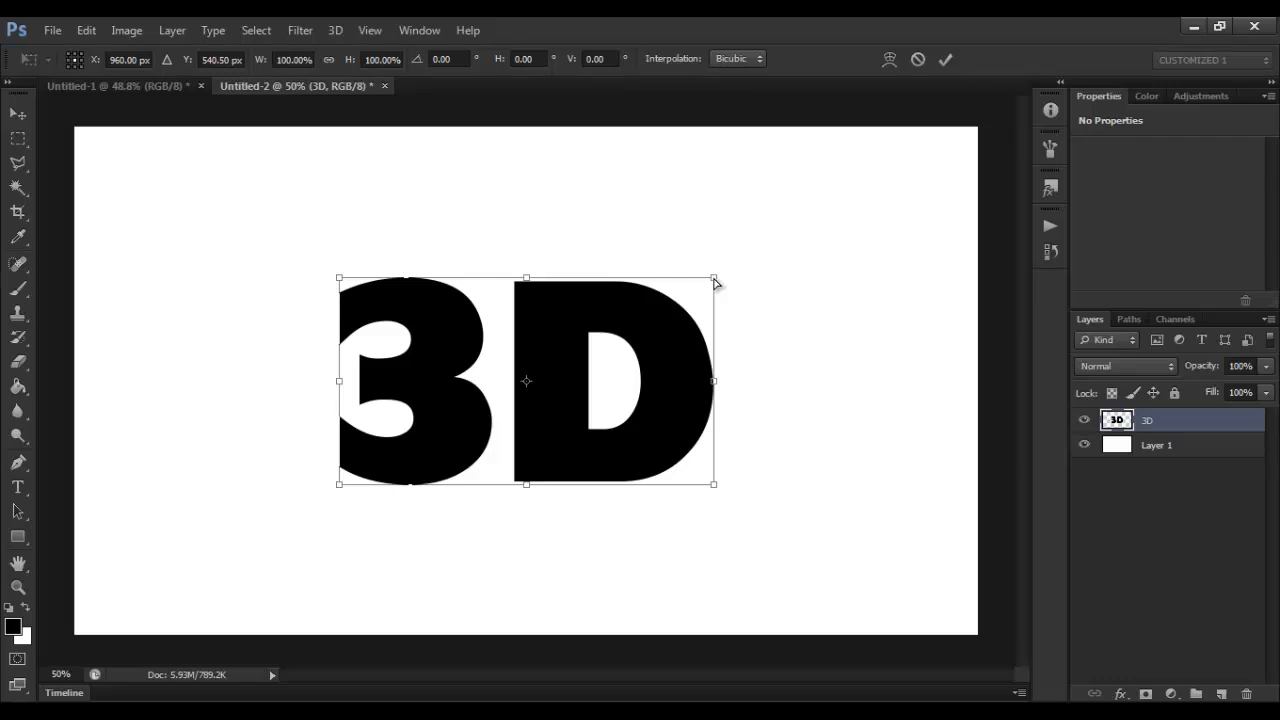
drag(723, 280, 720, 230)
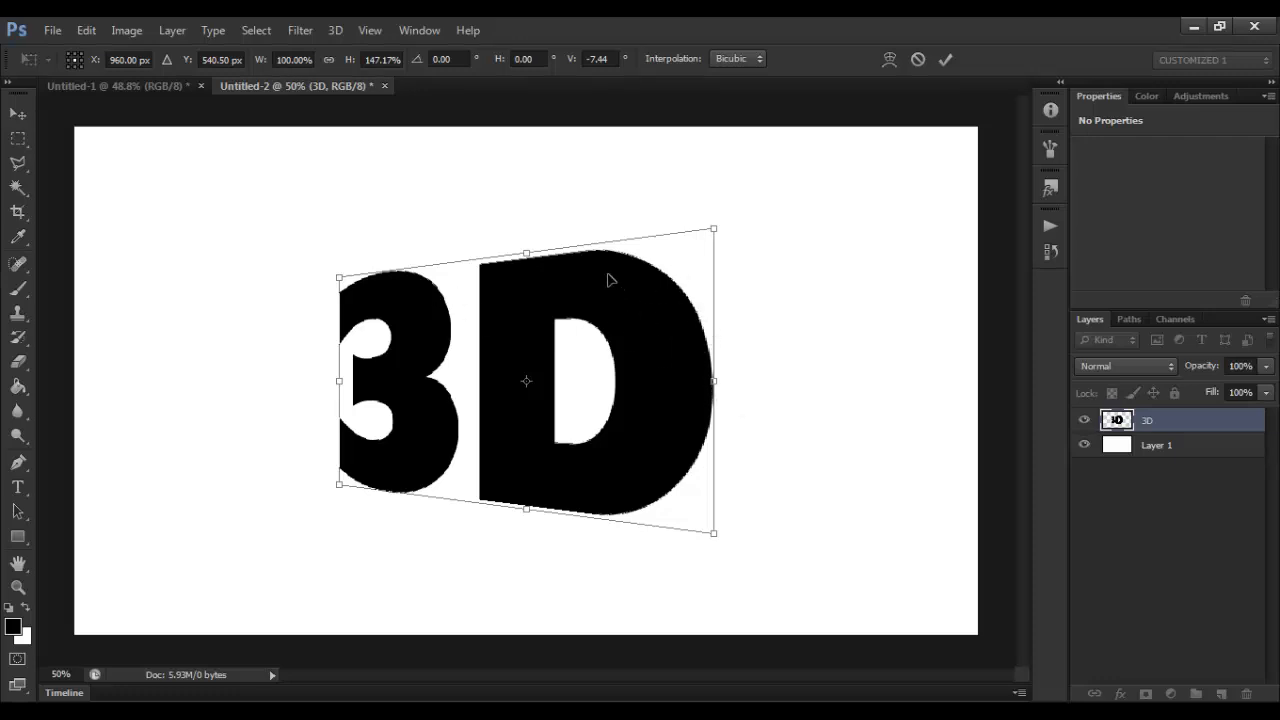
key(Return)
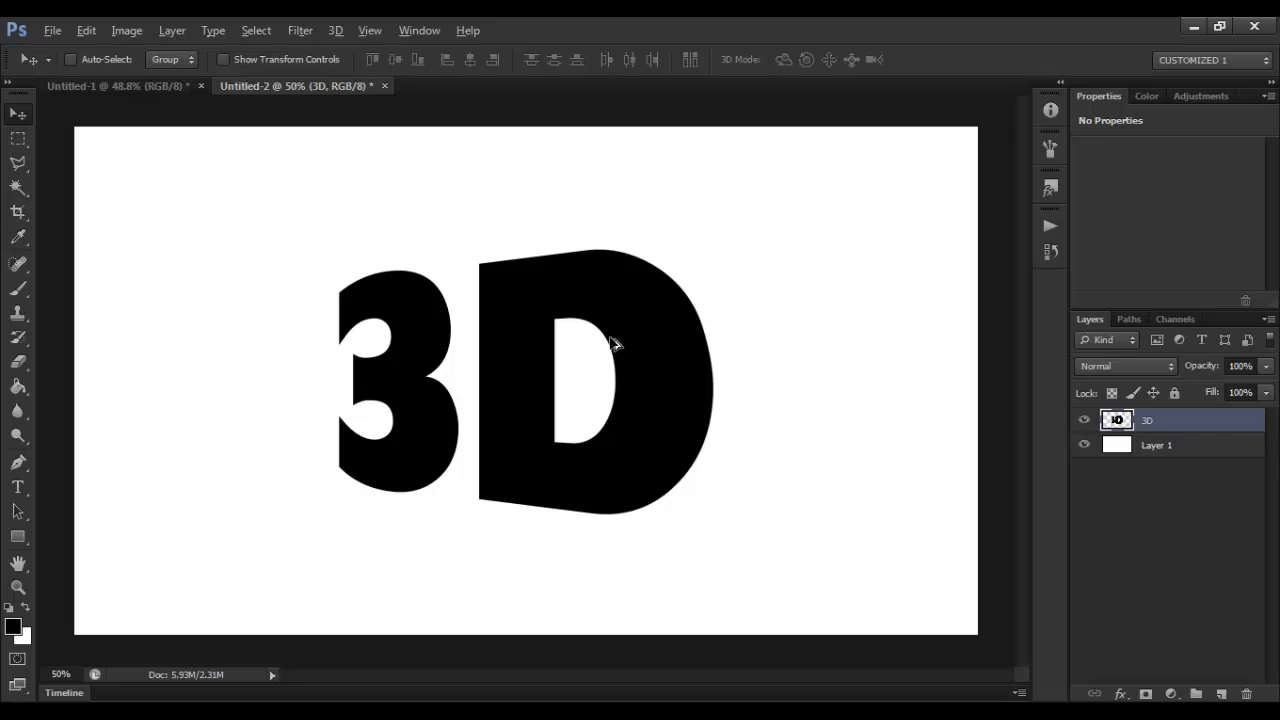
Step: Build up 21 stacked copies of the 3D layer, each shifted slightly further right, to form the extrusion
key(ctrl+alt+shift+t)
key(ctrl+alt+shift+t)
key(ctrl+alt+shift+t)
key(ctrl+alt+shift+t)
key(ctrl+alt+shift+t)
key(ctrl+alt+shift+t)
key(ctrl+alt+shift+t)
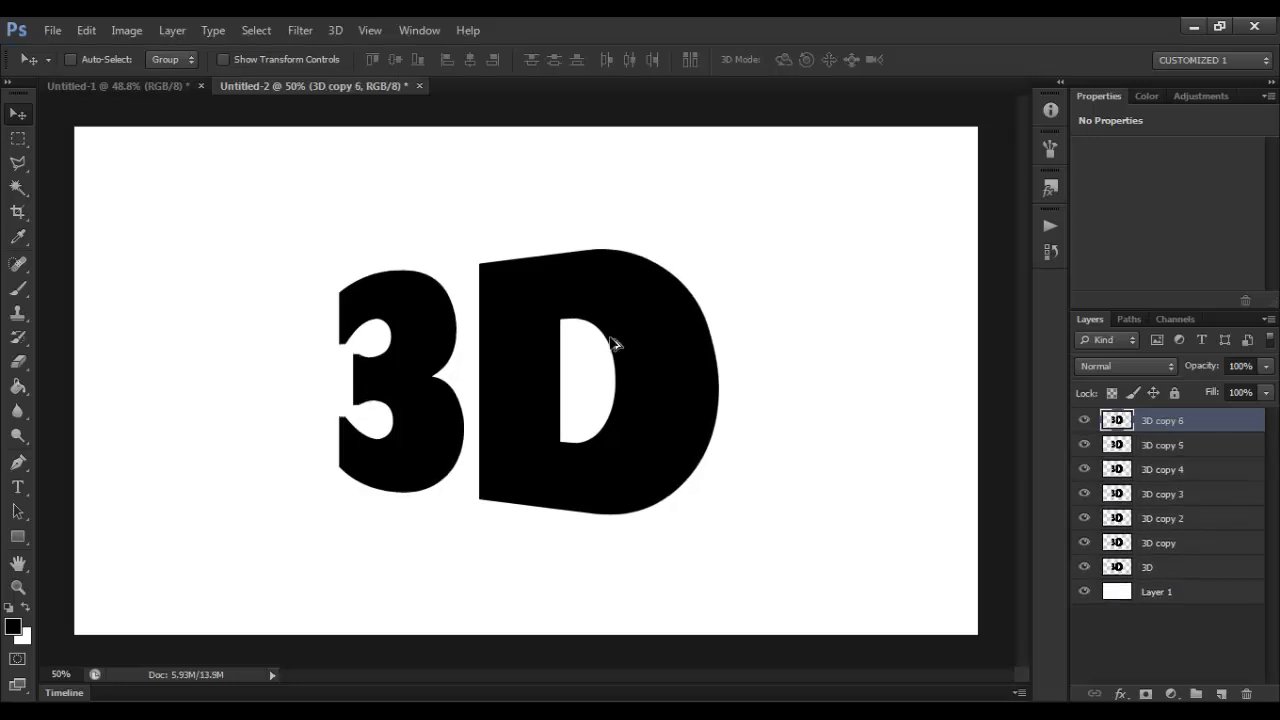
key(ctrl+alt+shift+t)
key(ctrl+alt+shift+t)
key(ctrl+alt+shift+t)
key(ctrl+alt+shift+t)
key(ctrl+alt+shift+t)
key(ctrl+alt+shift+t)
key(ctrl+alt+shift+t)
key(ctrl+alt+shift+t)
key(ctrl+alt+shift+t)
key(ctrl+alt+shift+t)
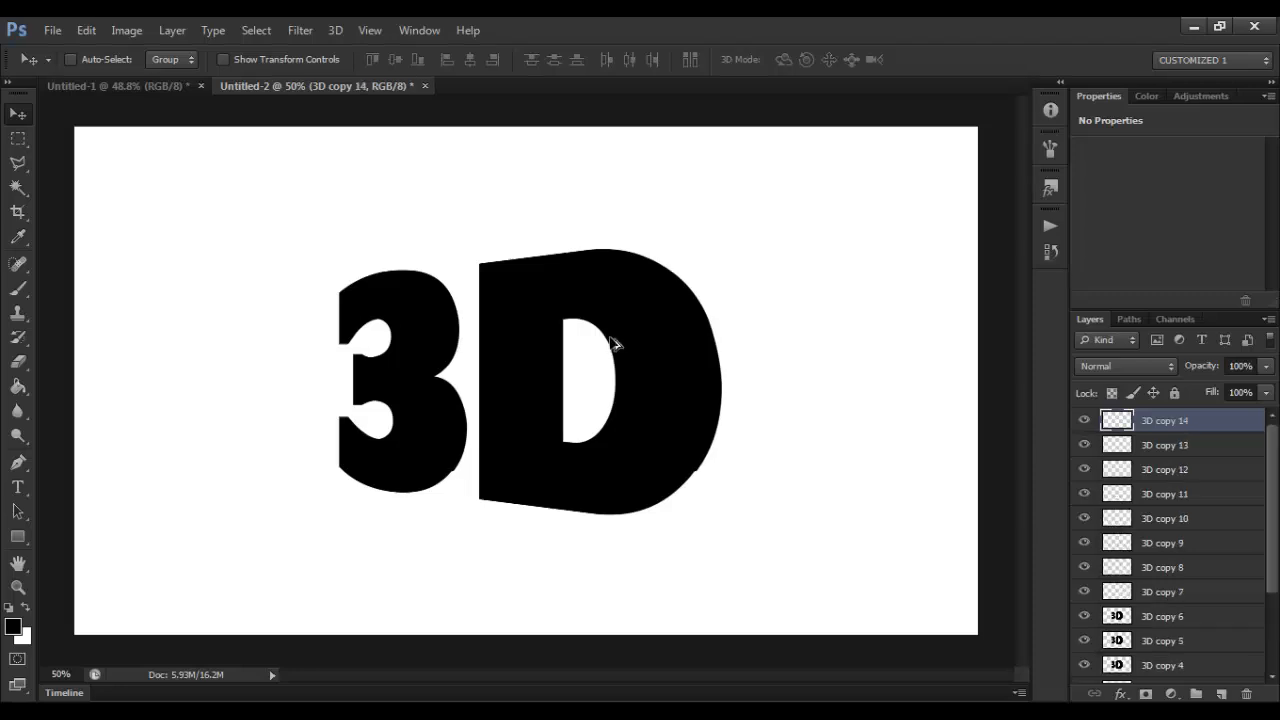
key(ctrl+alt+shift+t)
key(ctrl+alt+shift+t)
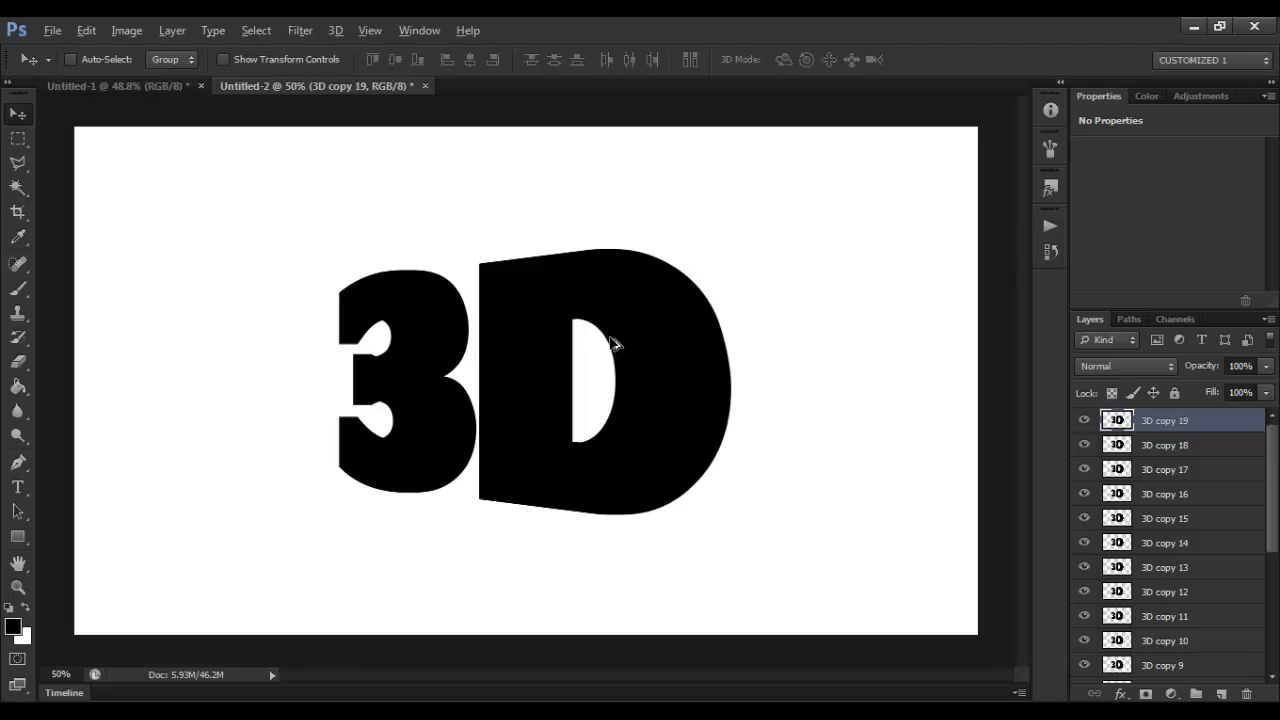
key(ctrl+alt+shift+t)
key(ctrl+alt+shift+t)
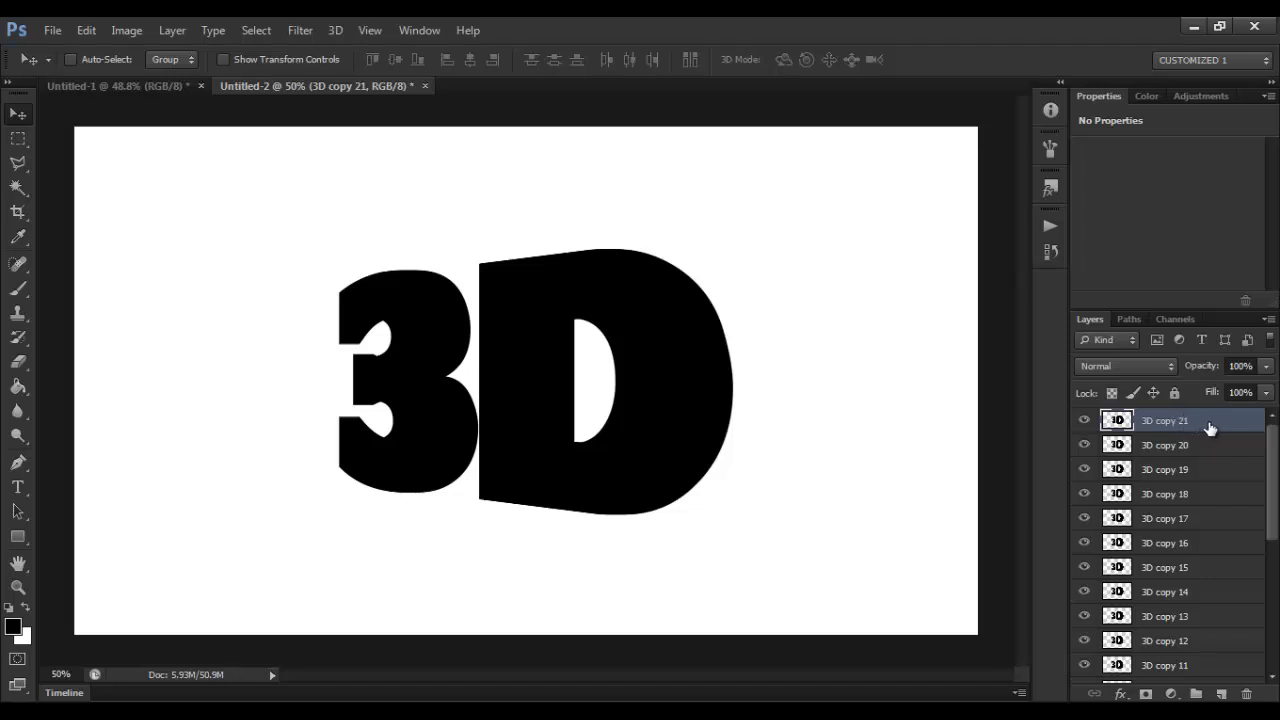
Step: Merge all the 3D copy layers into one and place it beneath the original 3D layer
drag(1272, 457, 1268, 643)
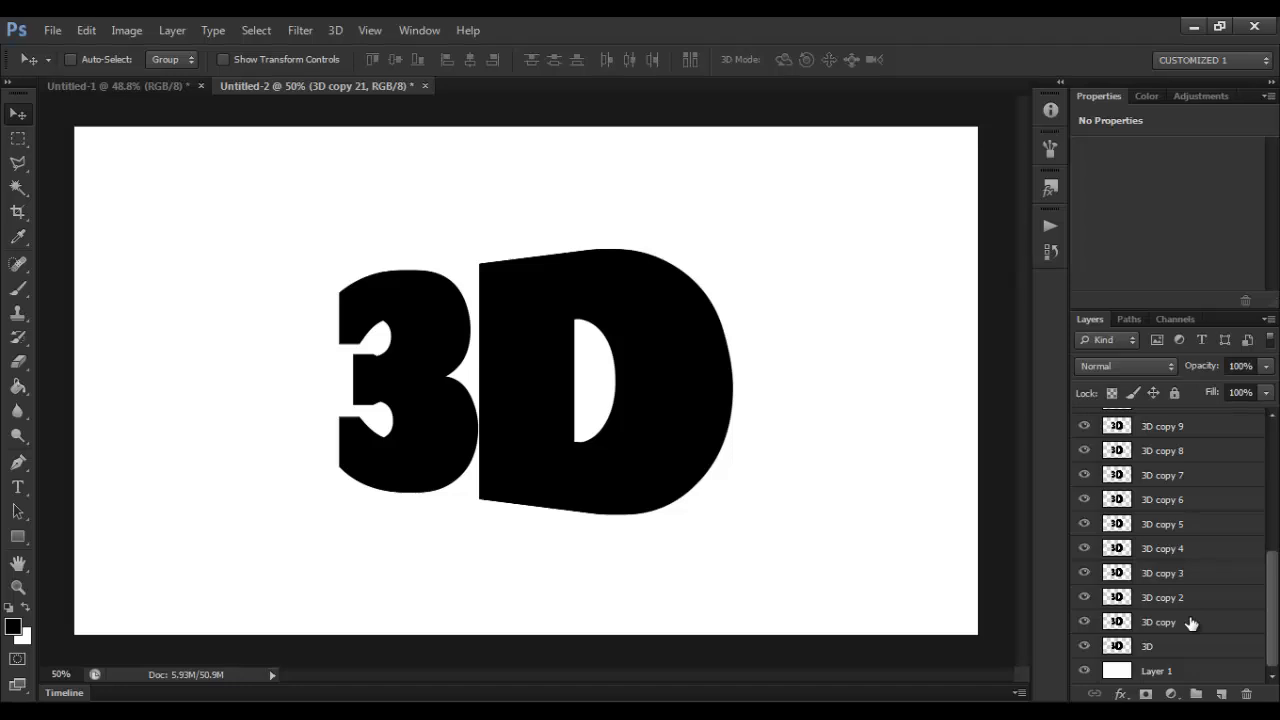
shift+click(1190, 622)
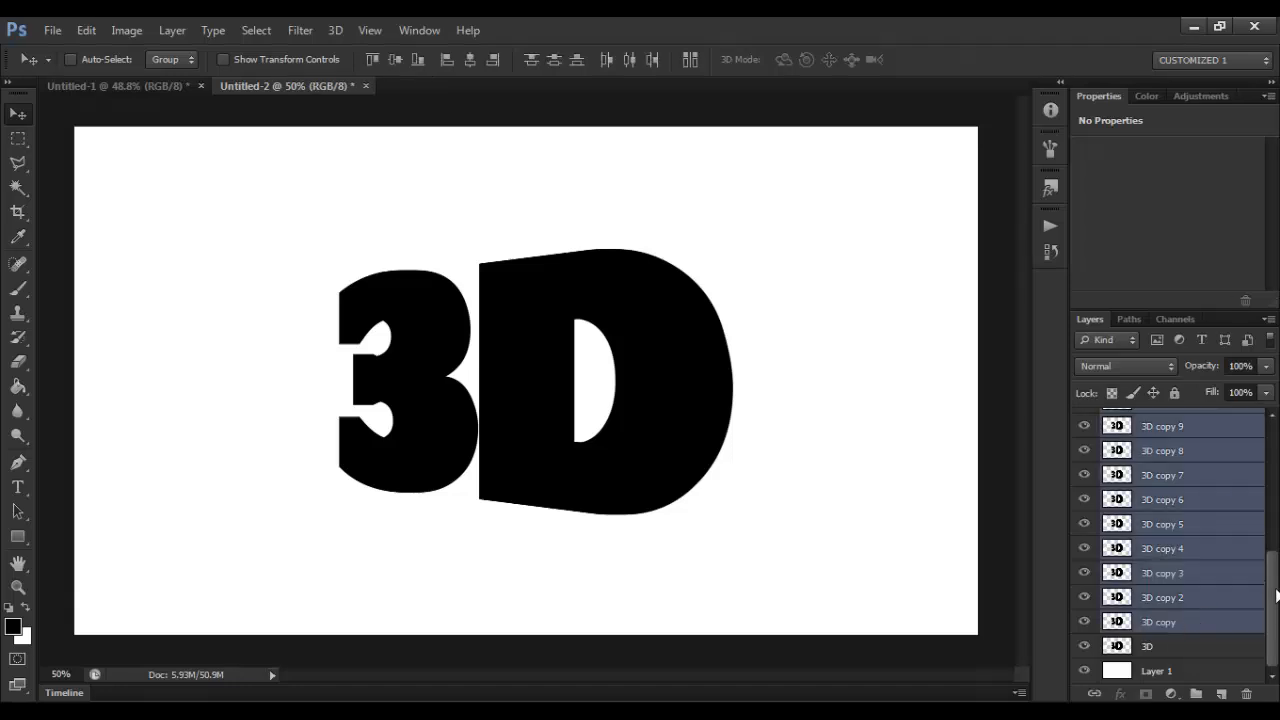
mouse_move(1276, 596)
mouse_down()
mouse_move(1272, 447)
mouse_move(1277, 608)
mouse_up()
key(ctrl+e)
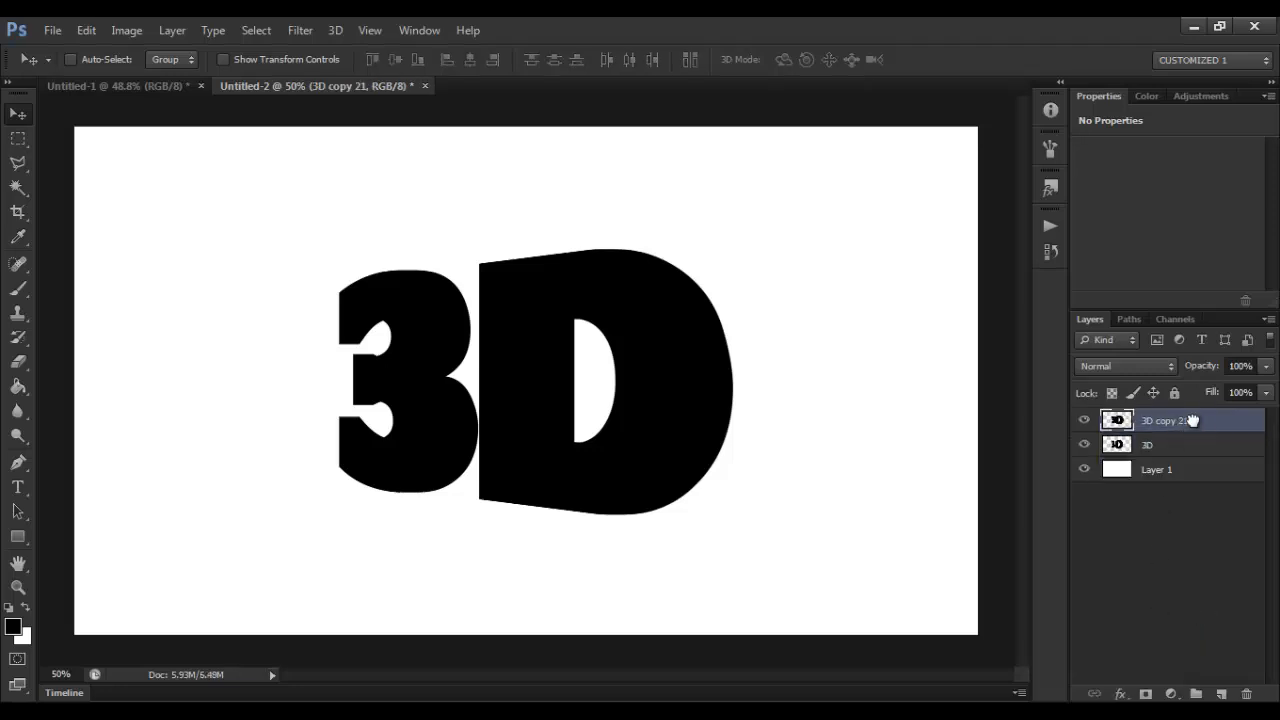
drag(1195, 424, 1197, 457)
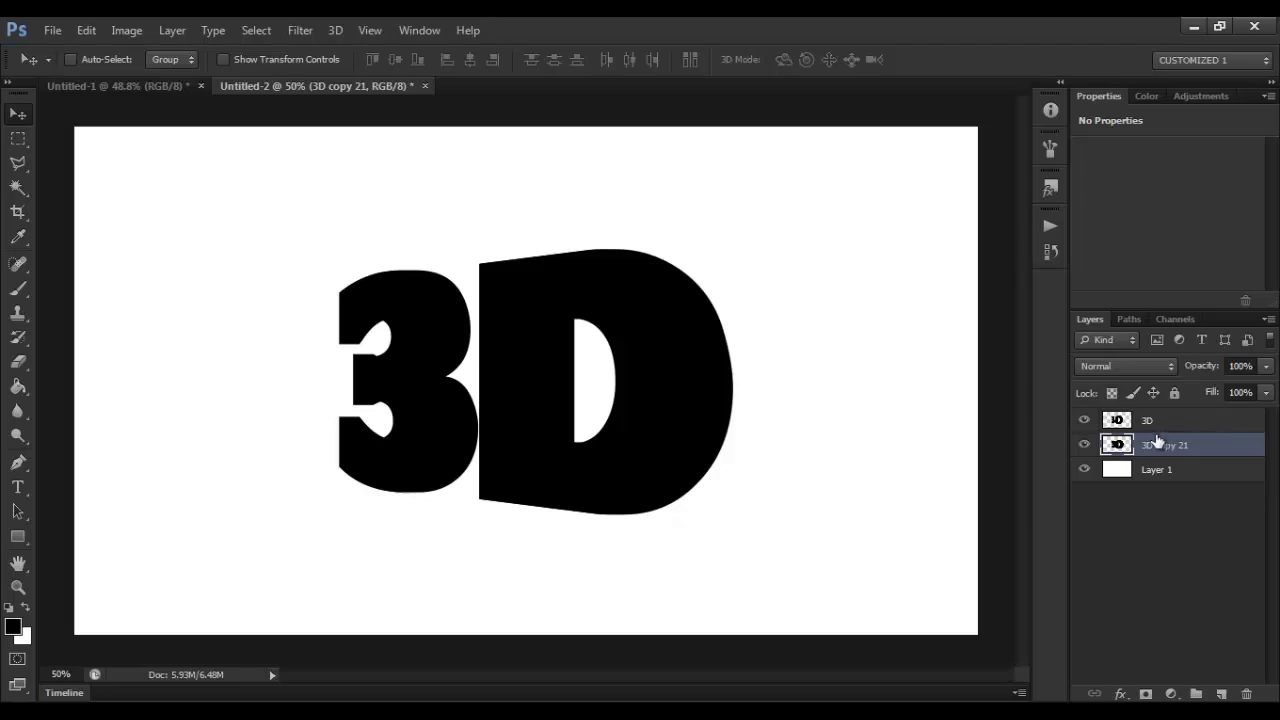
Step: Add a Gradient Overlay layer style to the original 3D layer
click(1179, 424)
right_click(1178, 424)
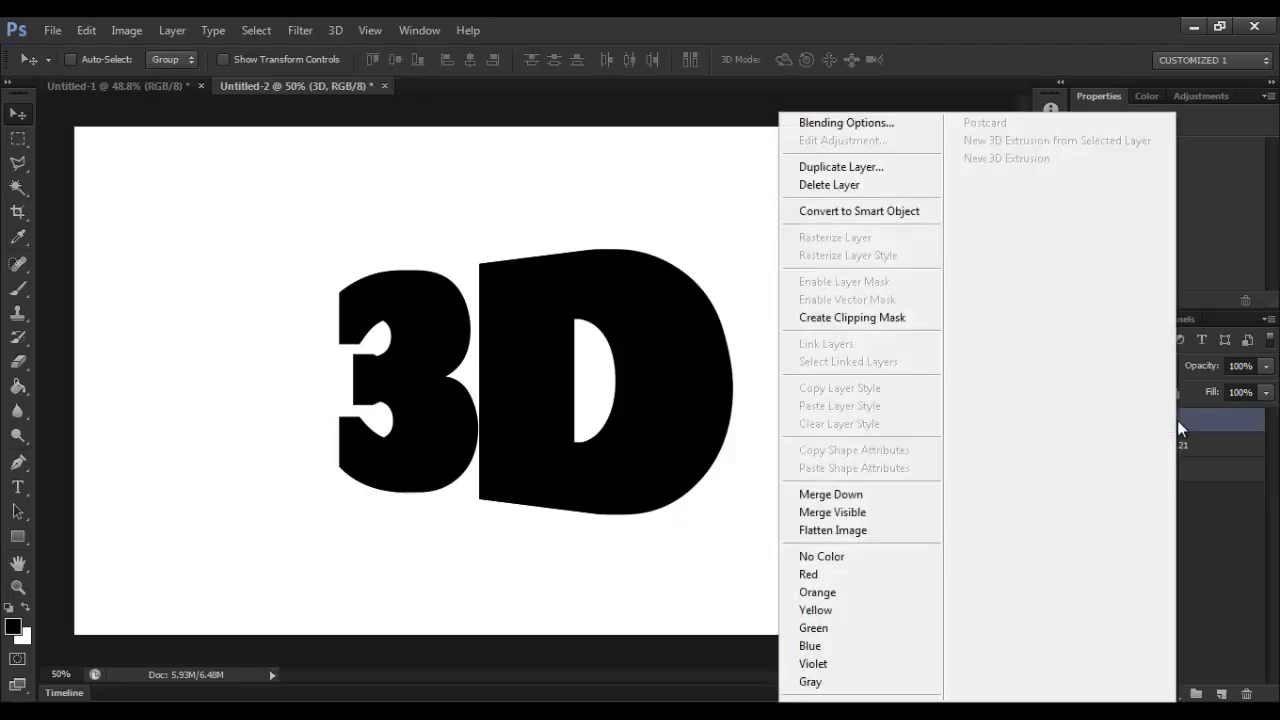
click(881, 118)
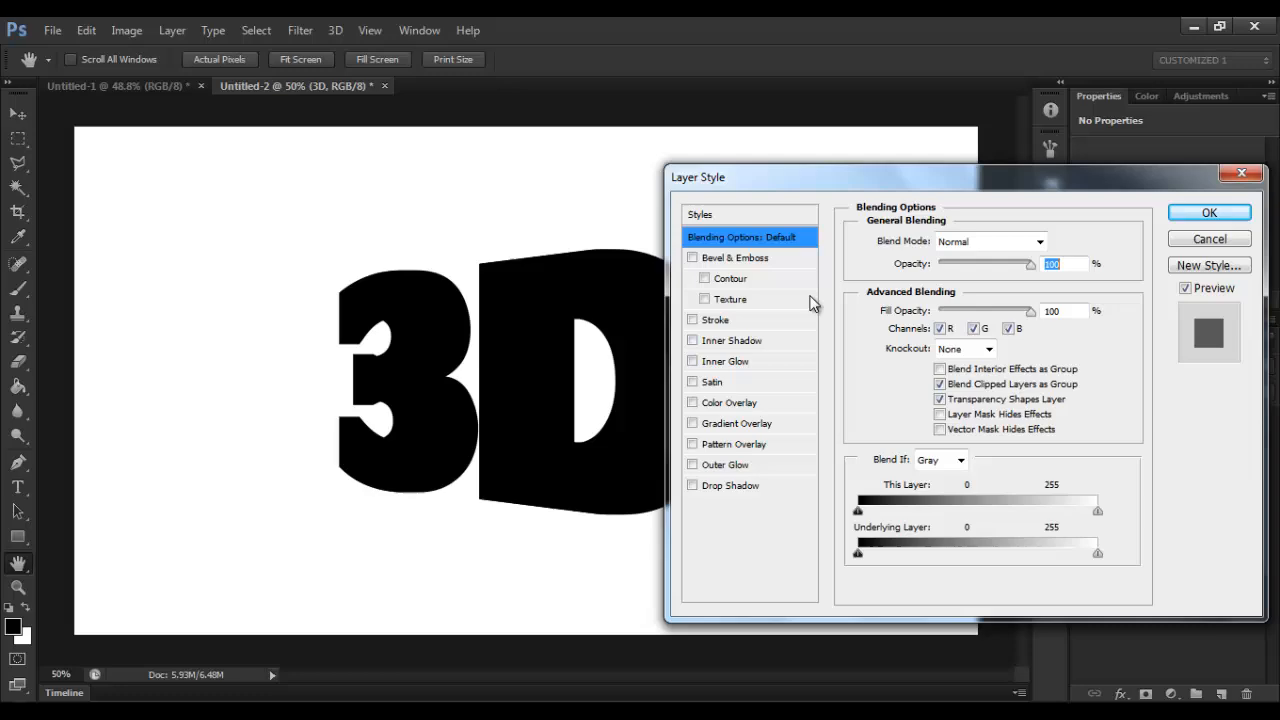
click(756, 425)
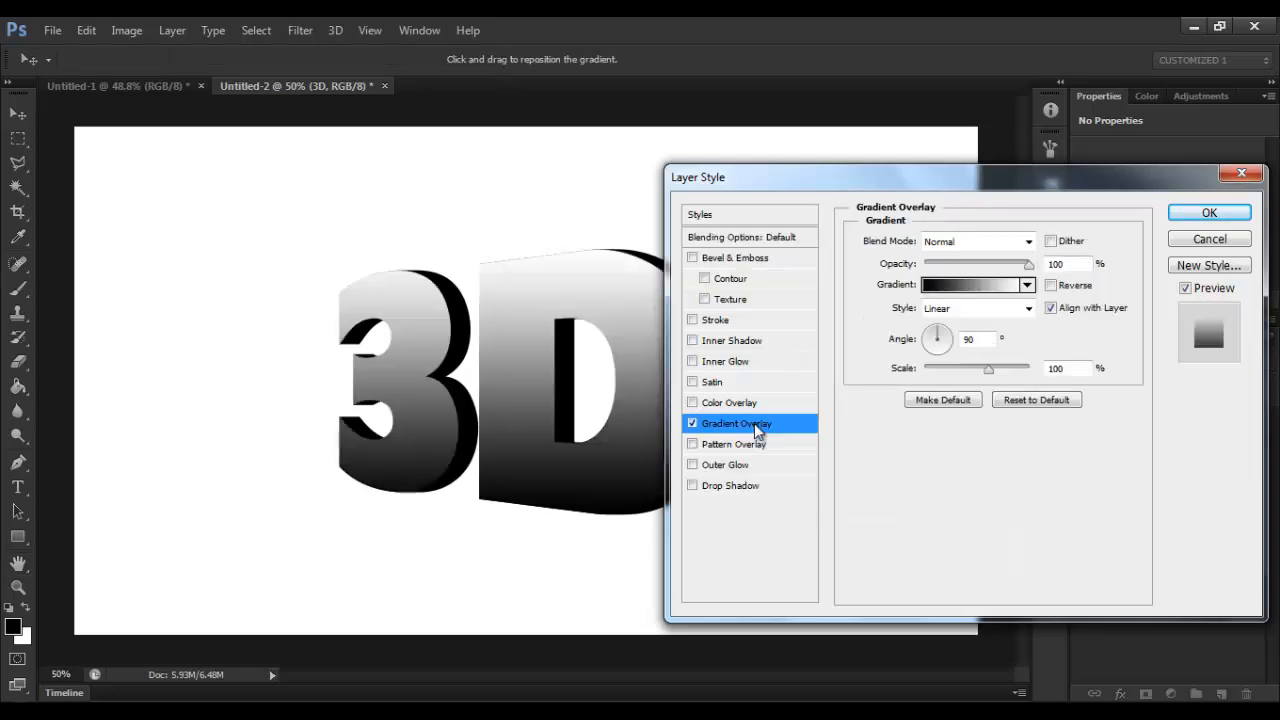
Step: Set the overlay gradient's starting color stop at 0% to gray #b1b1b1
click(950, 285)
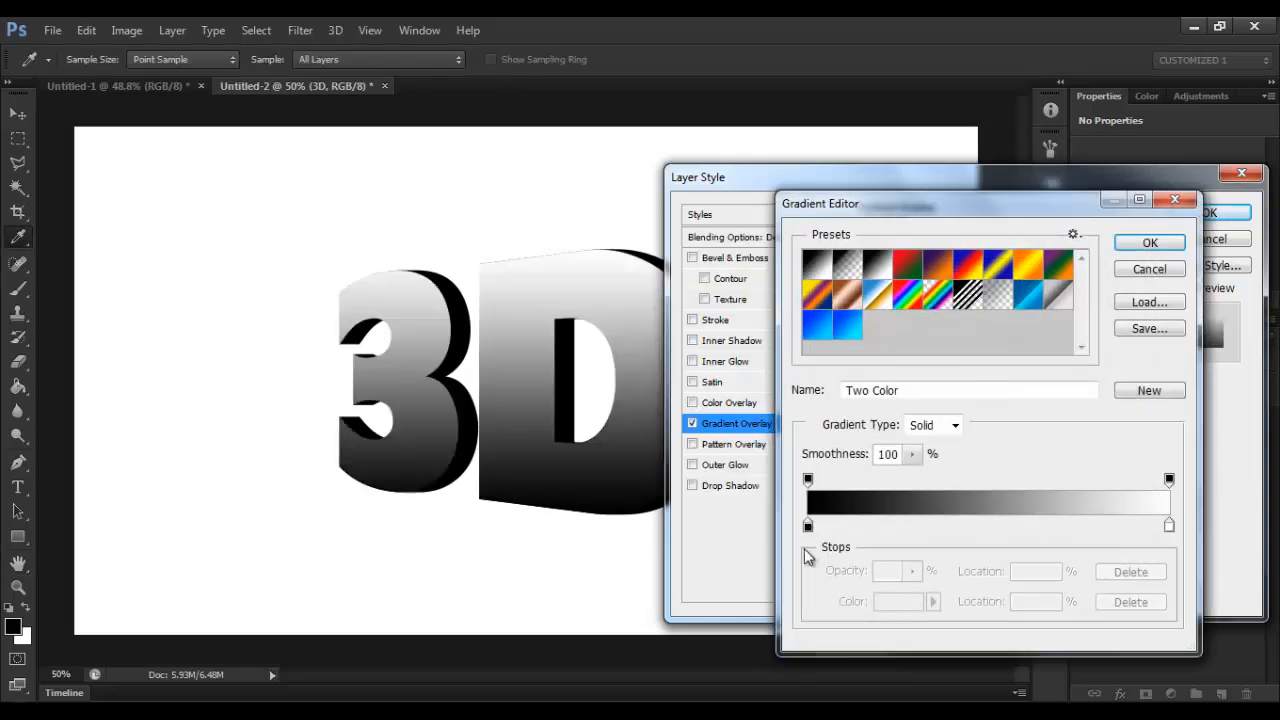
click(808, 525)
double_click(808, 525)
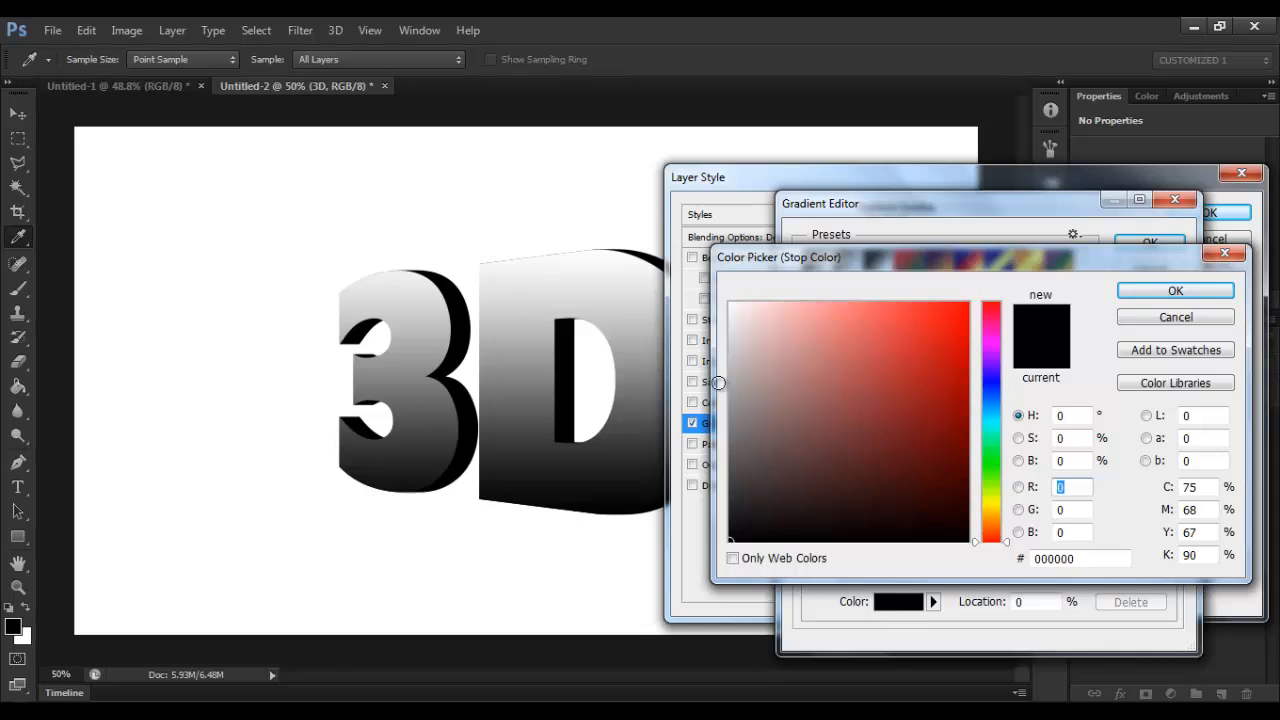
click(721, 383)
drag(718, 383, 711, 378)
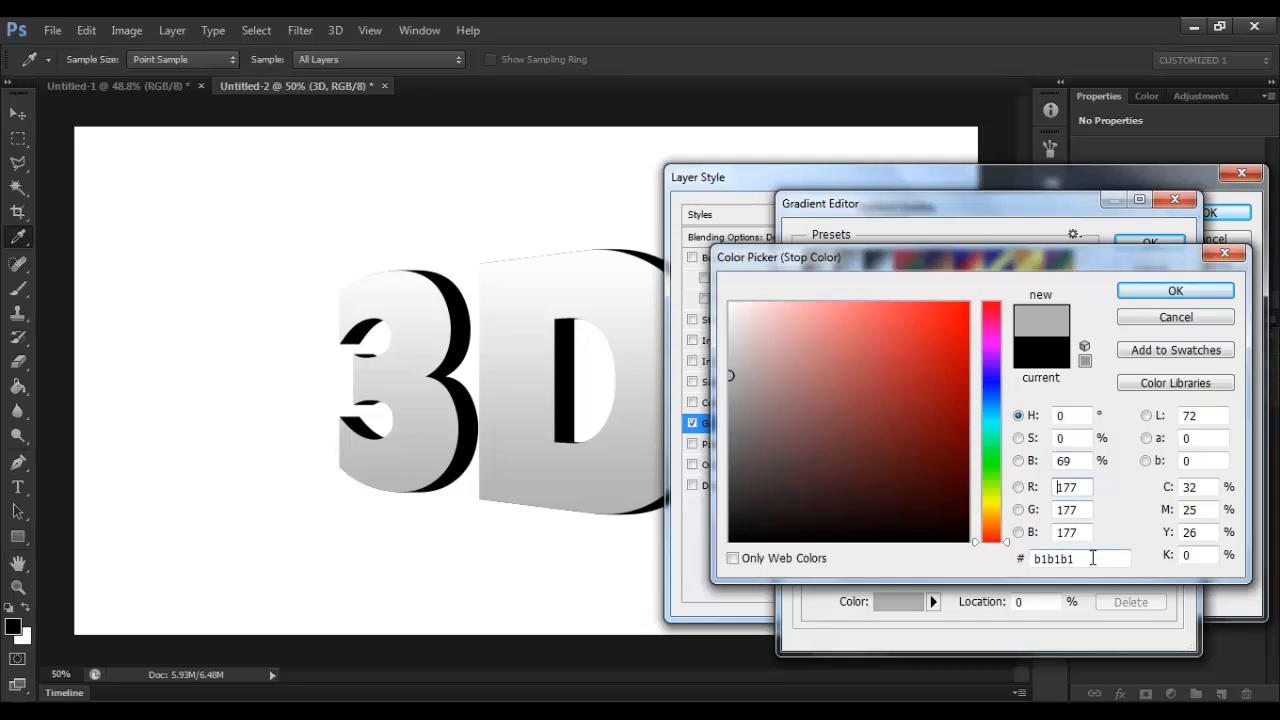
click(1160, 293)
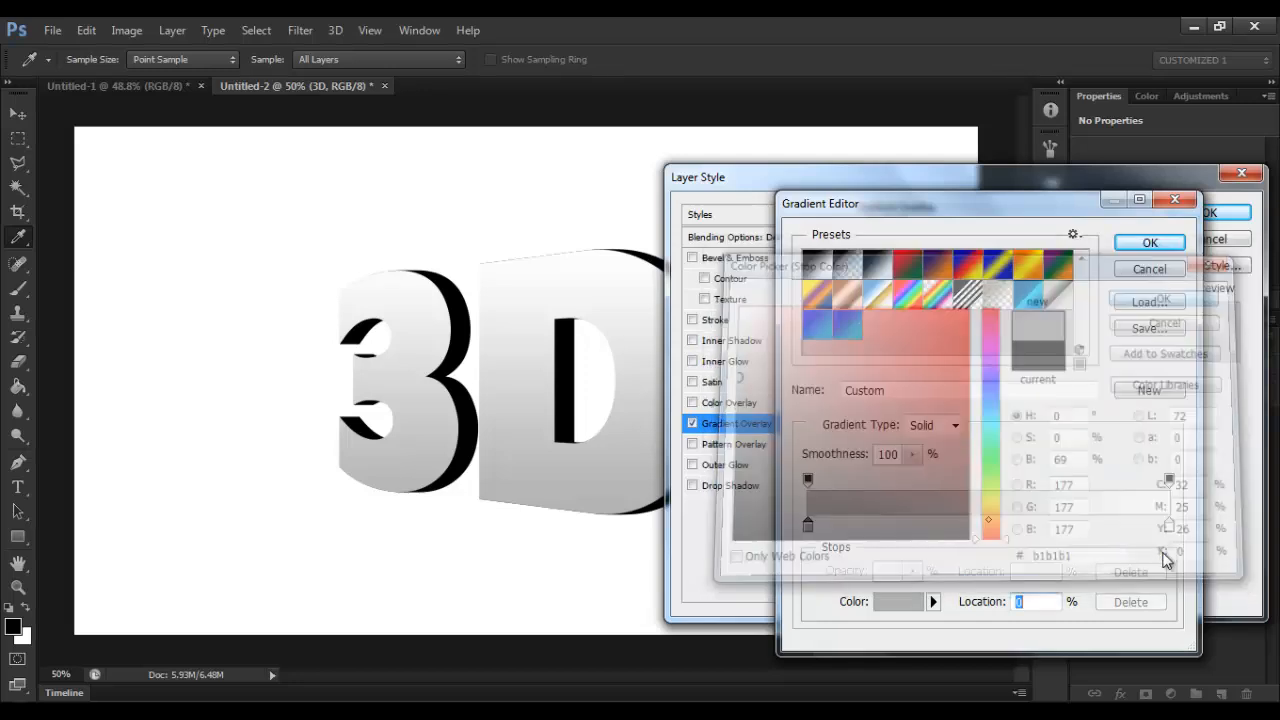
Step: Set the overlay gradient's ending color stop at 100% to light gray #ededed
double_click(1168, 527)
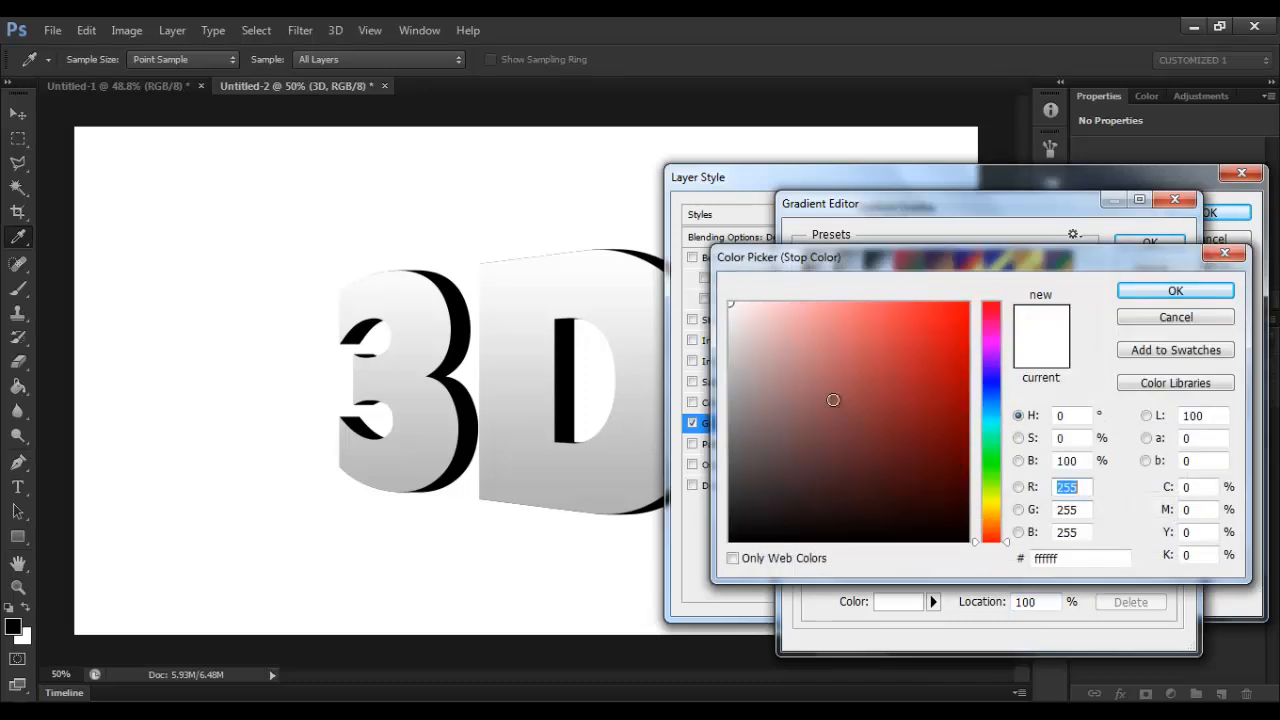
drag(726, 319, 713, 318)
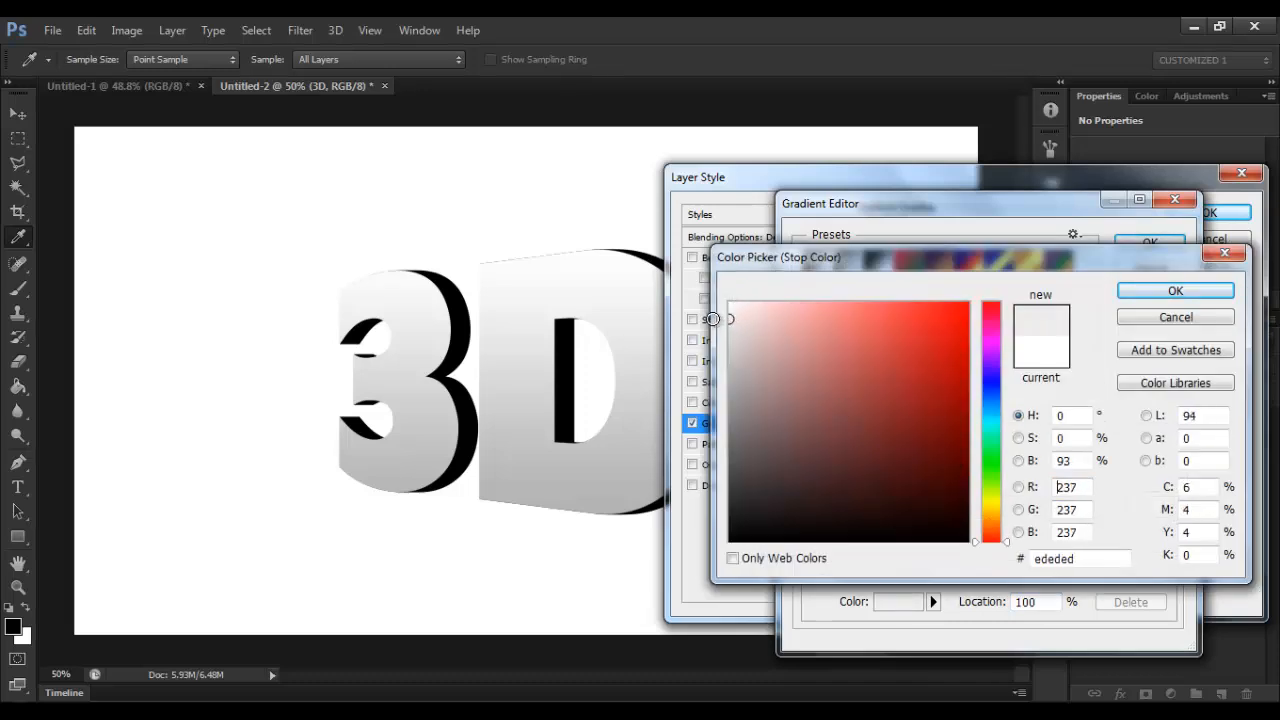
click(1087, 560)
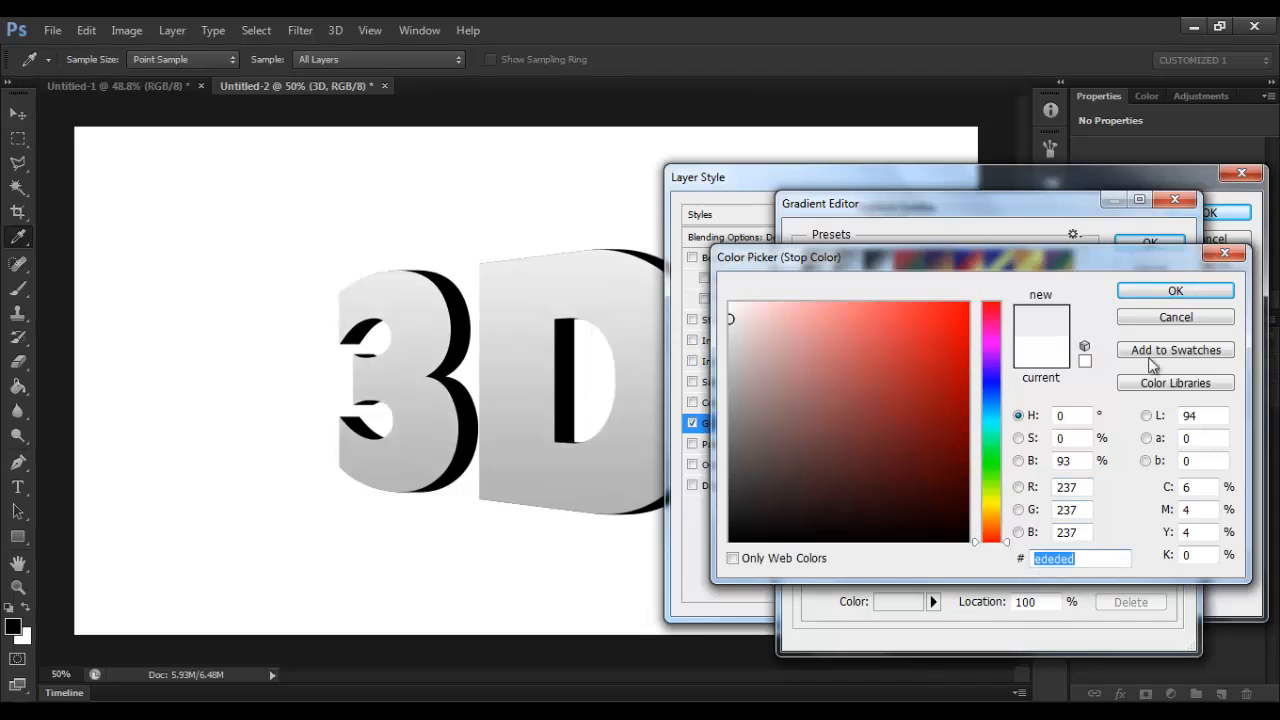
click(1175, 291)
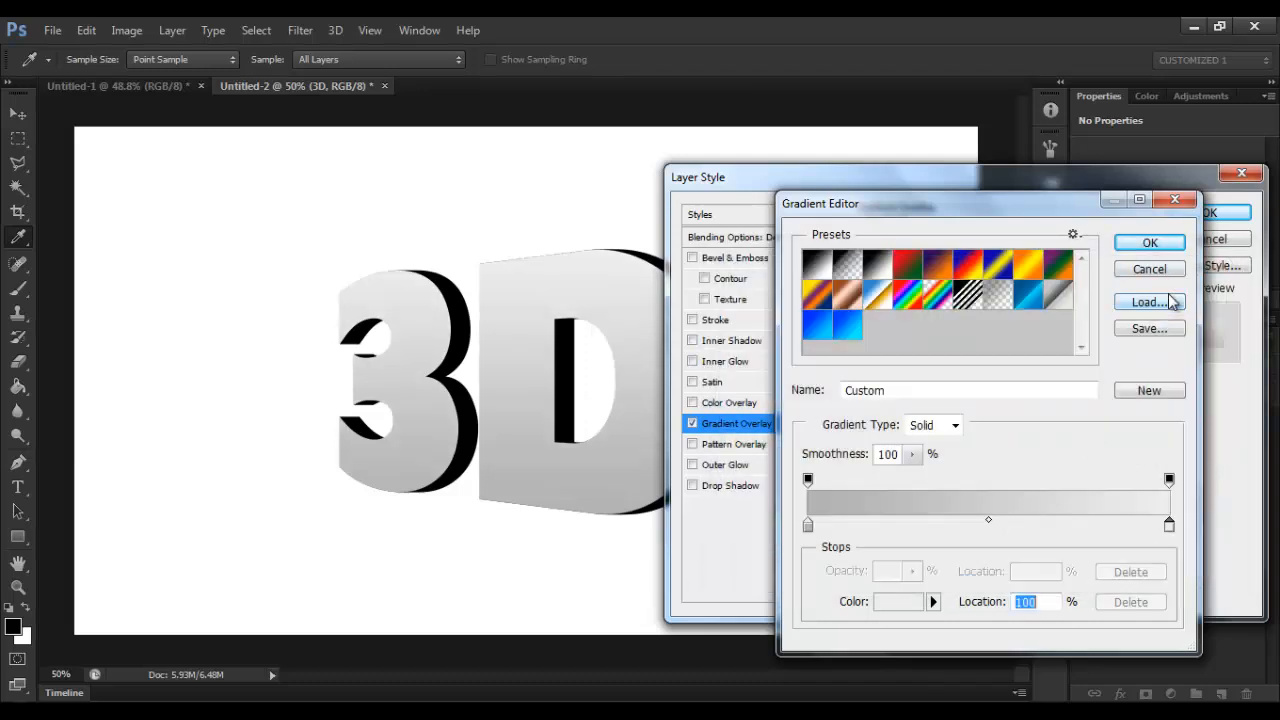
Step: Accept the edited gradient and add a Bevel & Emboss to the 3D layer with depth 1% and size 49 px
click(1152, 245)
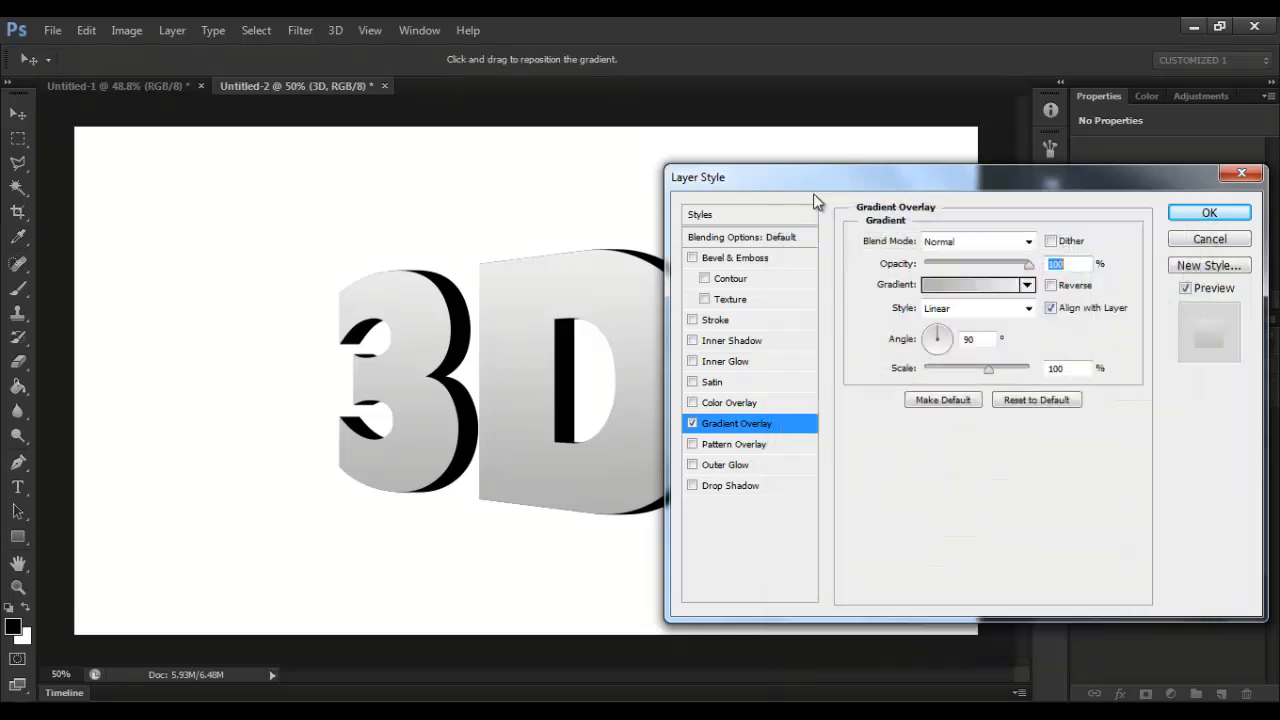
click(727, 259)
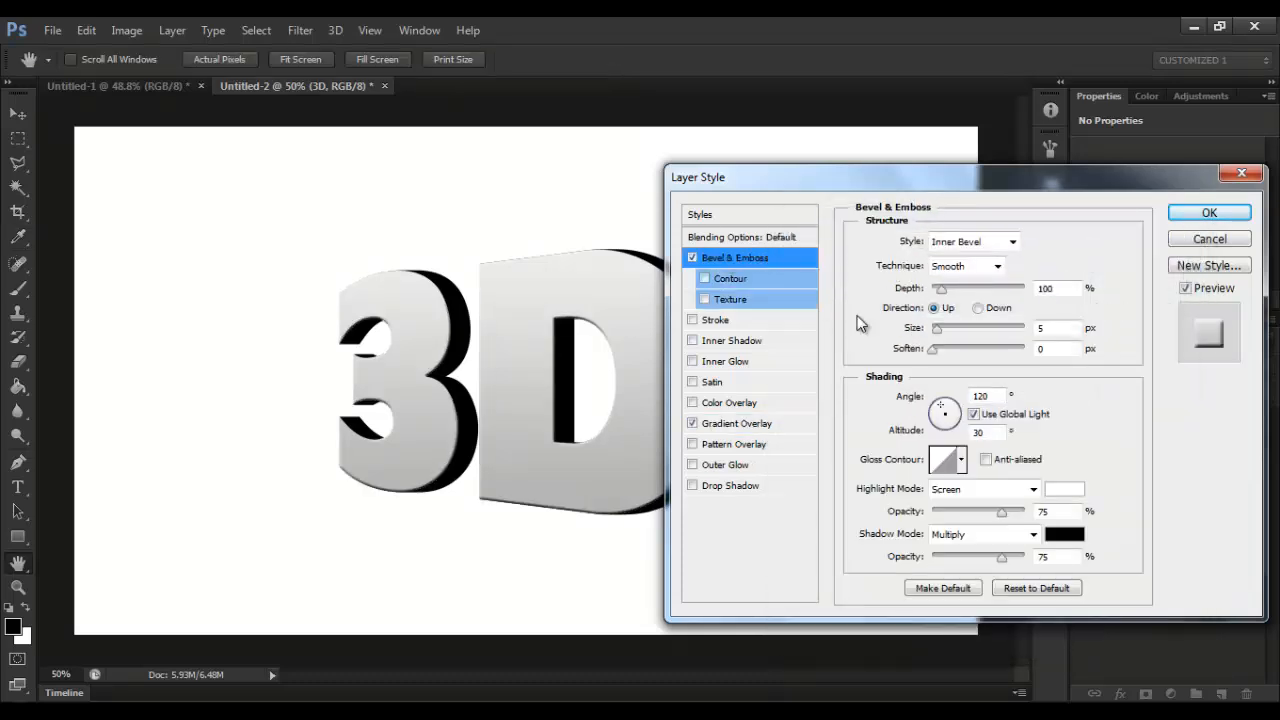
drag(941, 289, 932, 292)
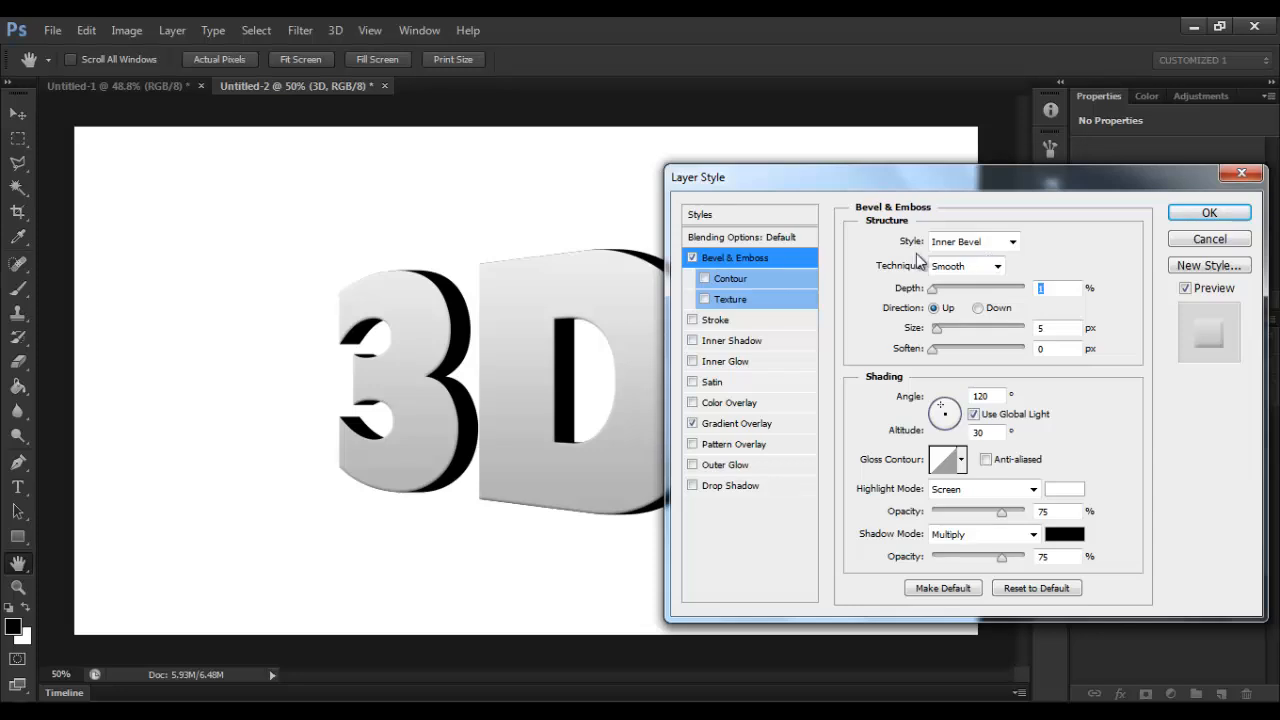
drag(937, 331, 957, 334)
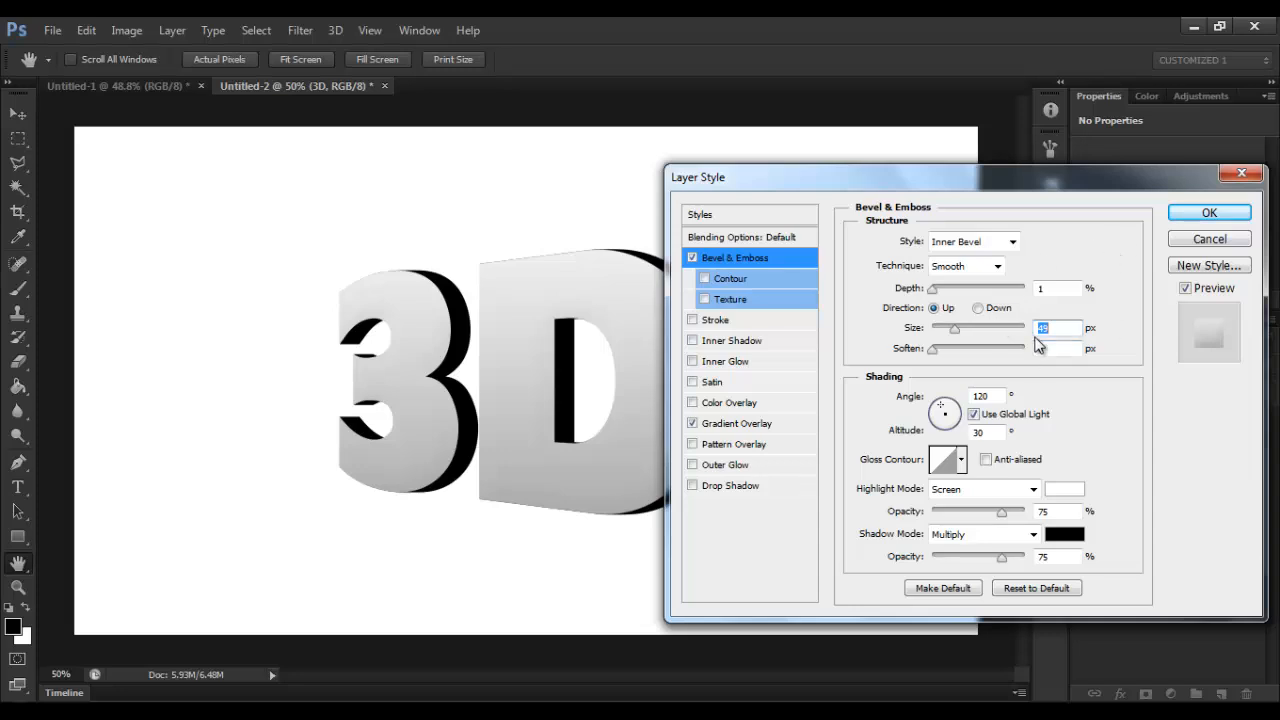
click(1209, 213)
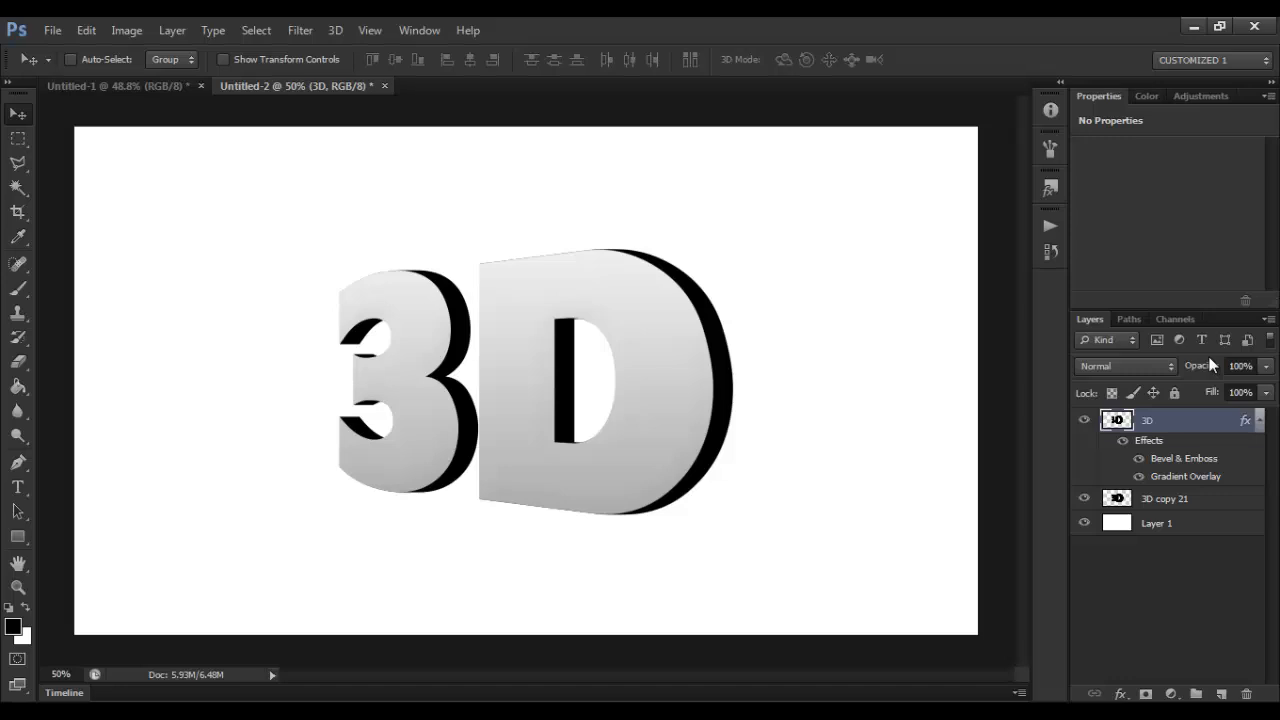
click(1260, 420)
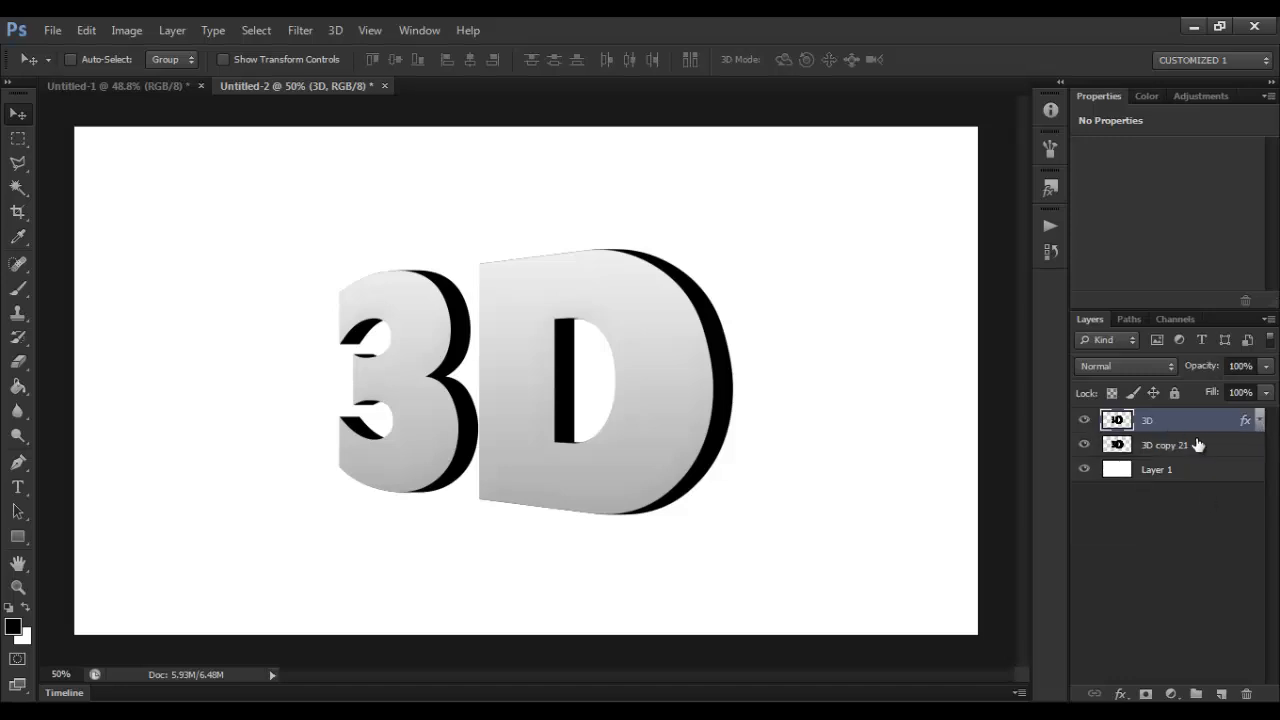
Step: Add a Gradient Overlay layer style to the merged 3D copy 21 layer
click(1198, 445)
right_click(1200, 444)
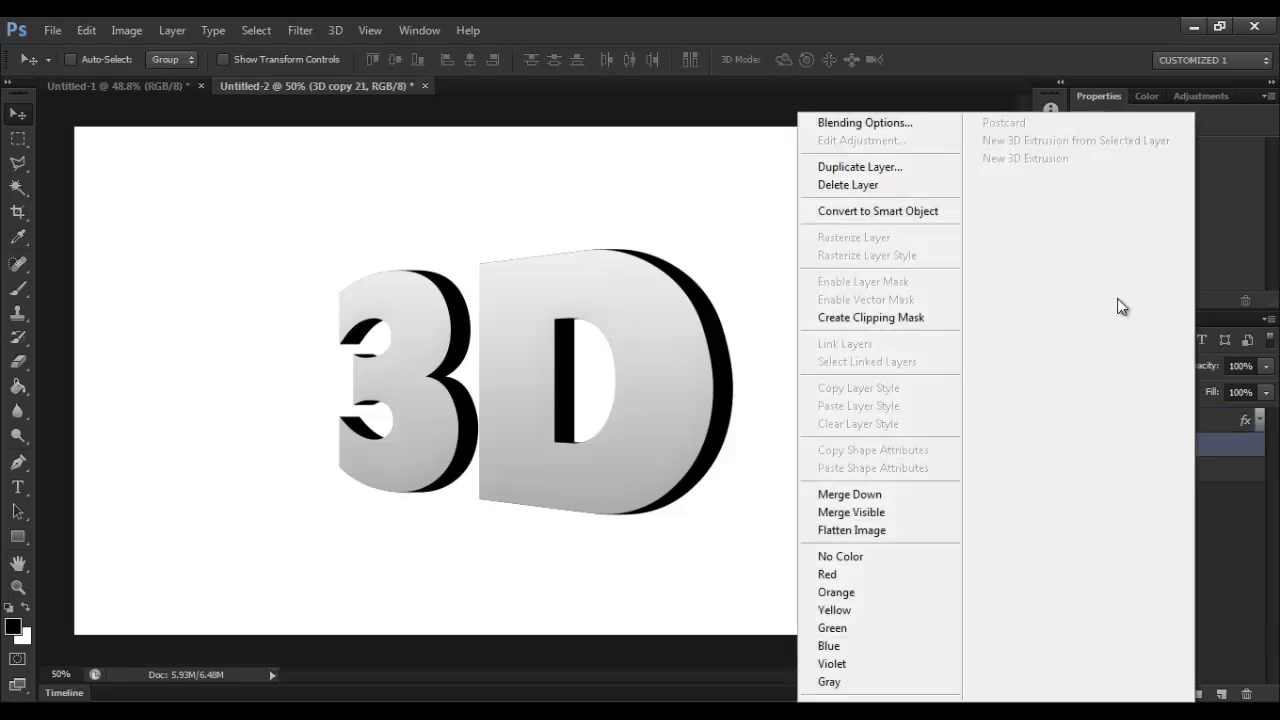
click(904, 126)
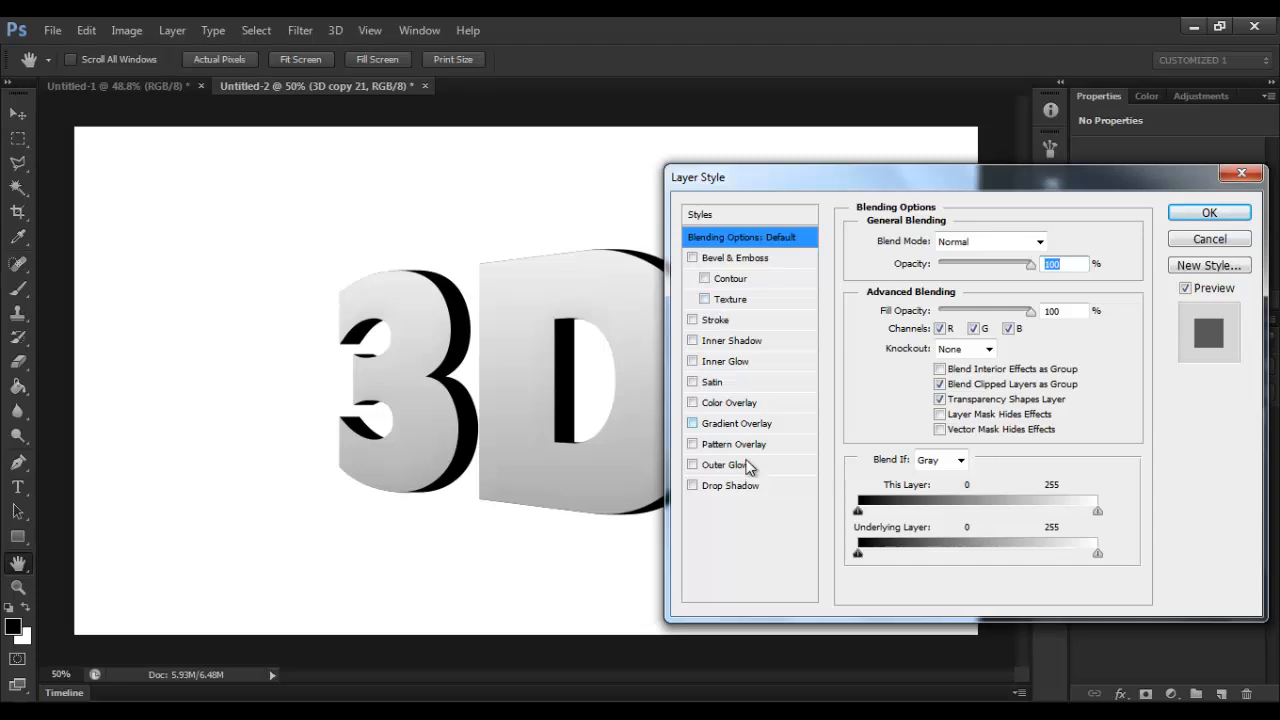
click(752, 423)
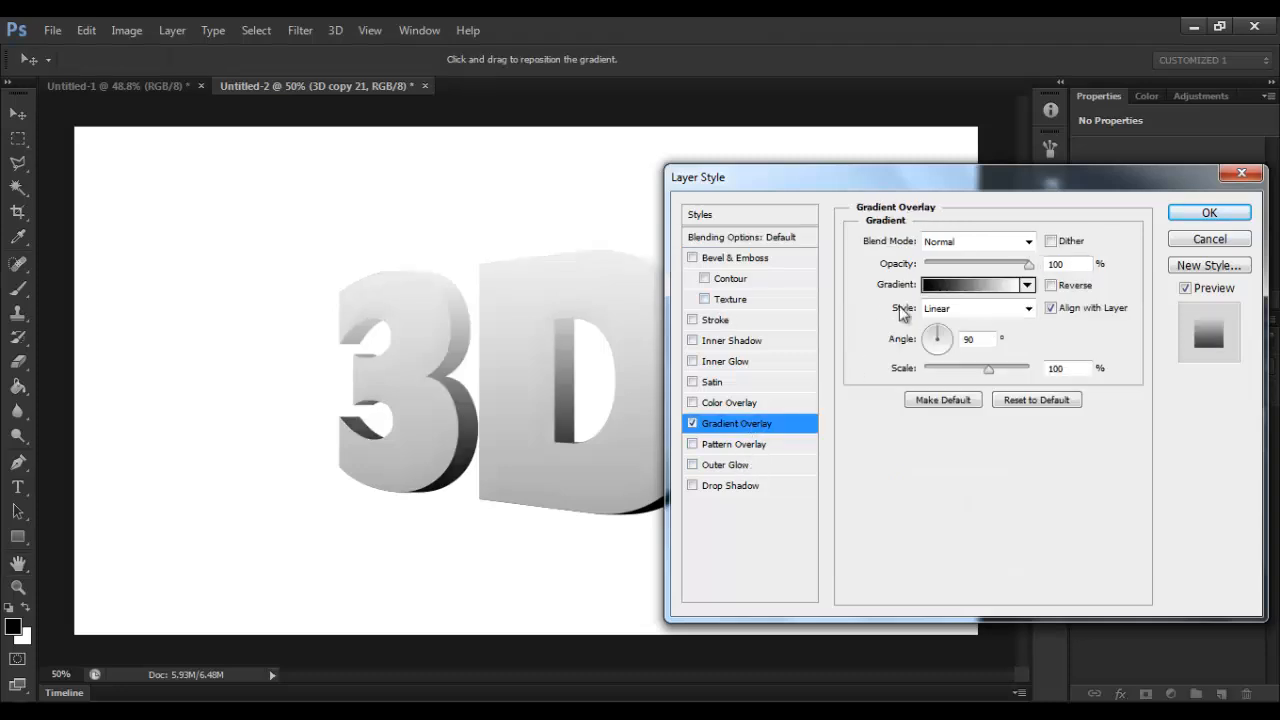
Step: Set the starting color stop at 0% of the 3D copy 21 overlay gradient to gray #b6b6b6
click(960, 285)
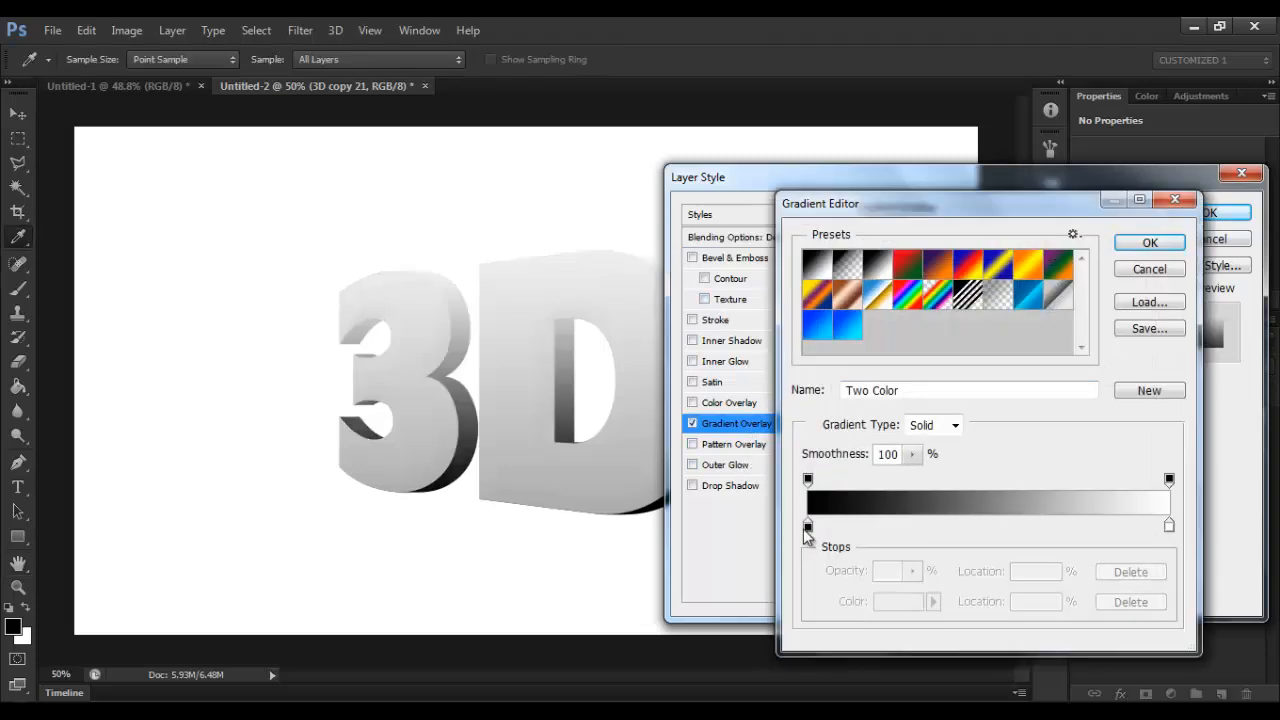
click(808, 526)
double_click(808, 526)
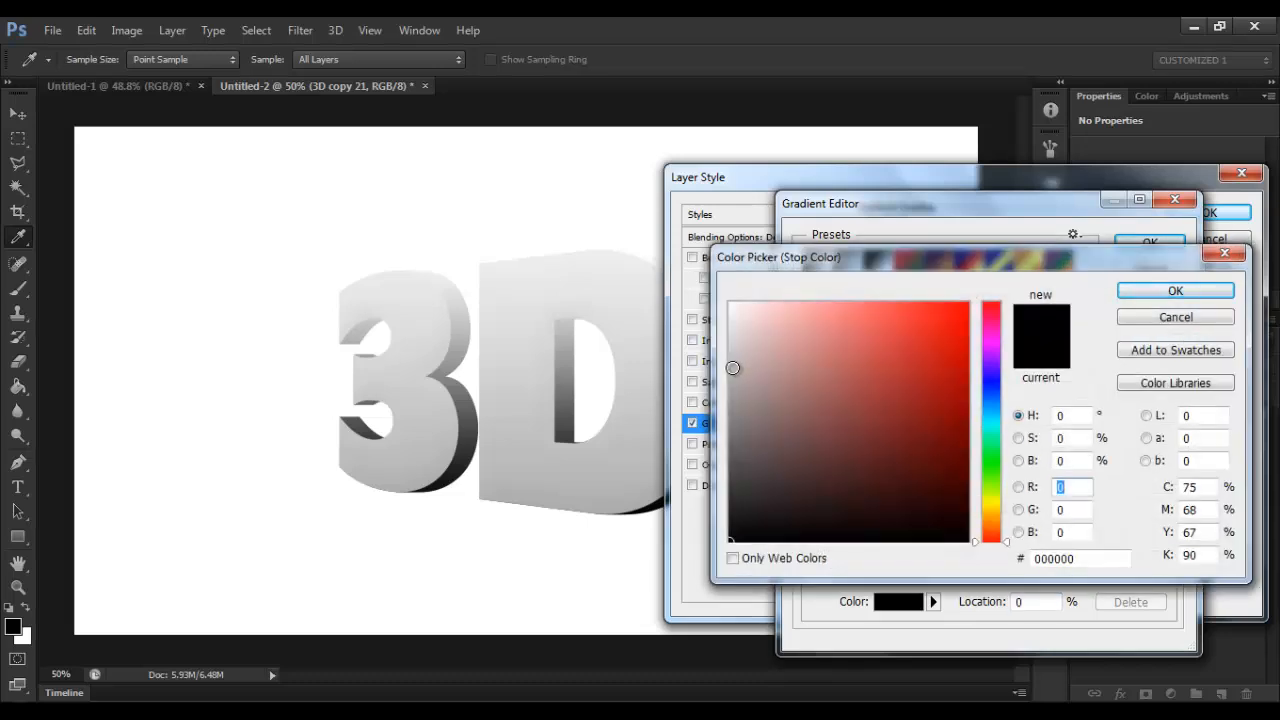
drag(733, 368, 712, 380)
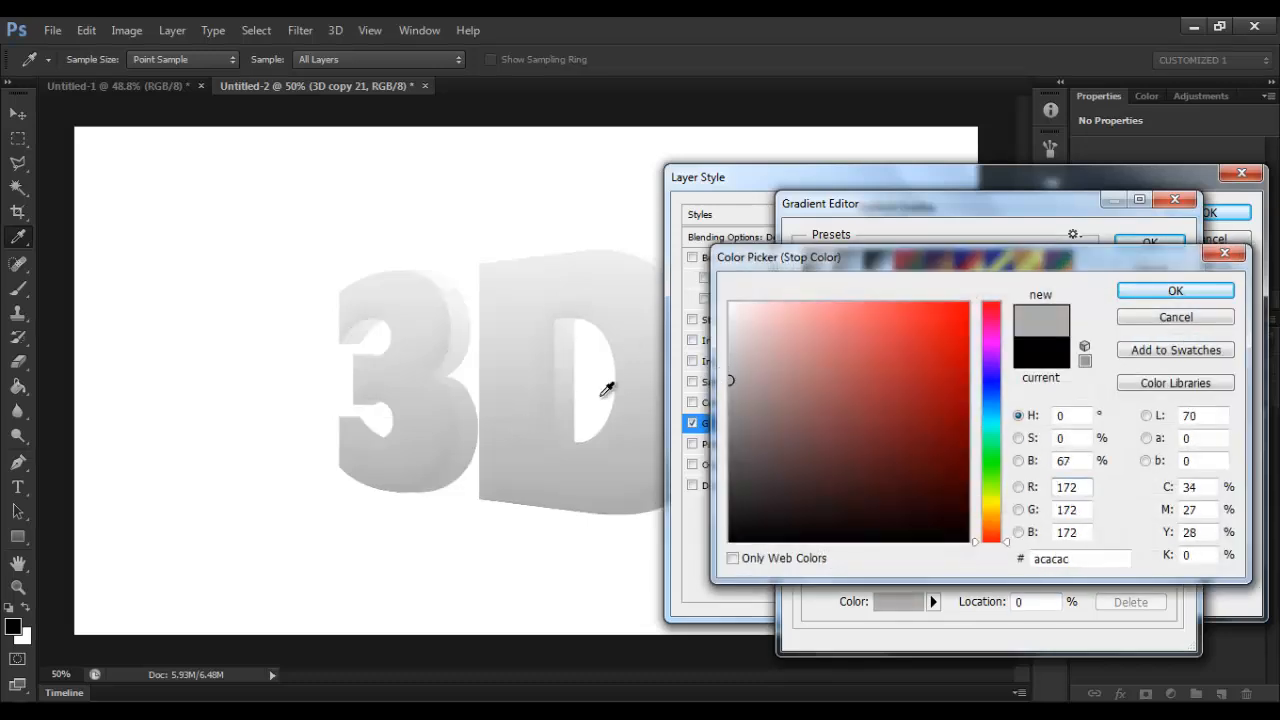
click(726, 371)
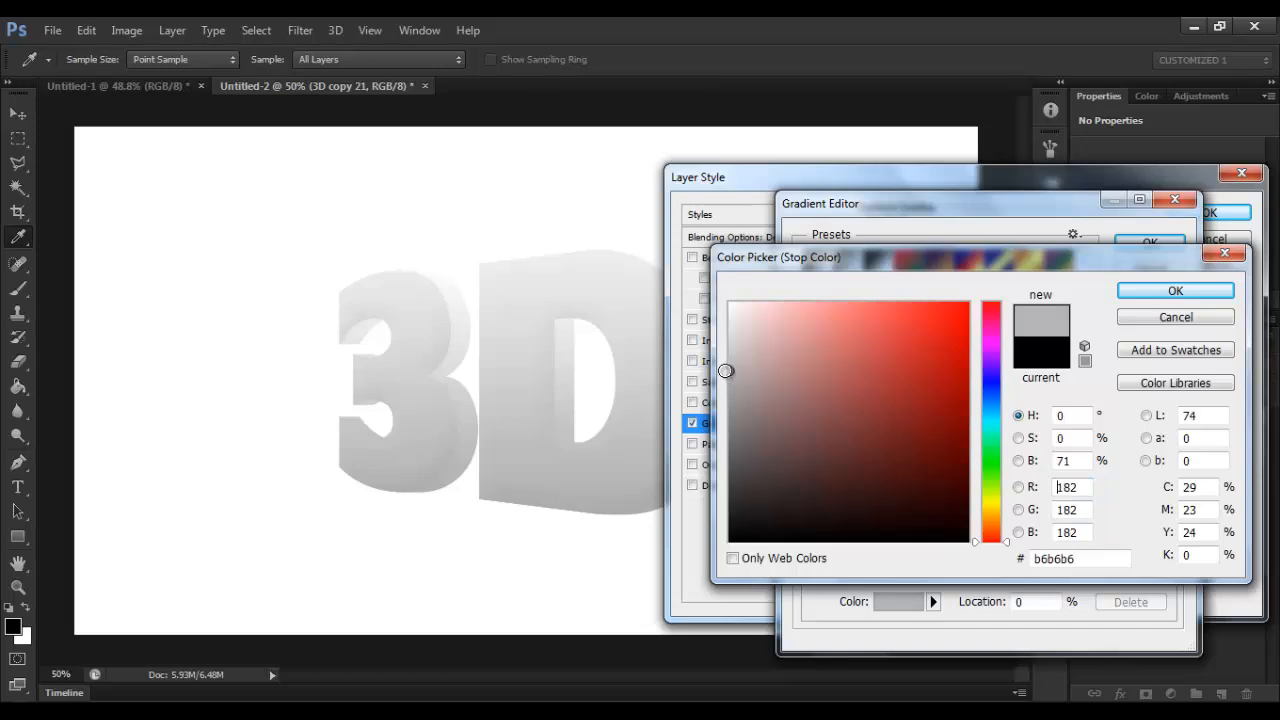
click(1160, 292)
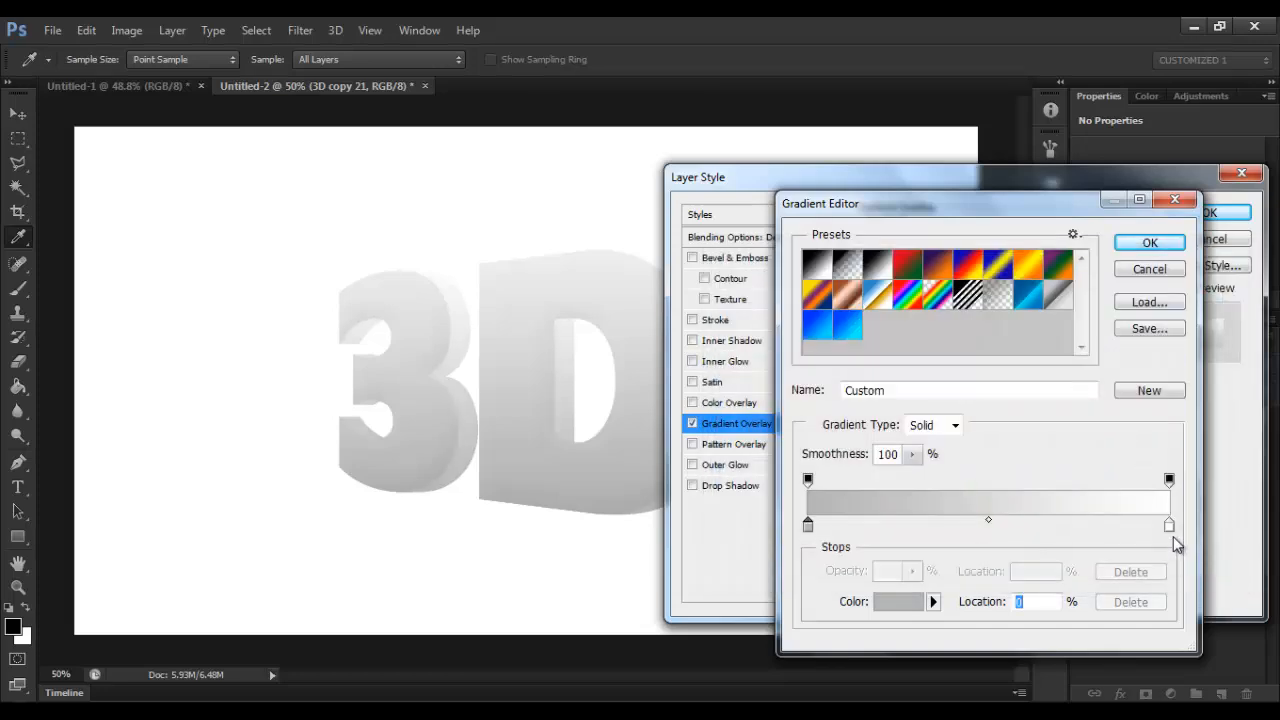
Step: Set the copy layer's ending gradient stop at 100% to light gray #ededed and apply the layer style
double_click(1169, 525)
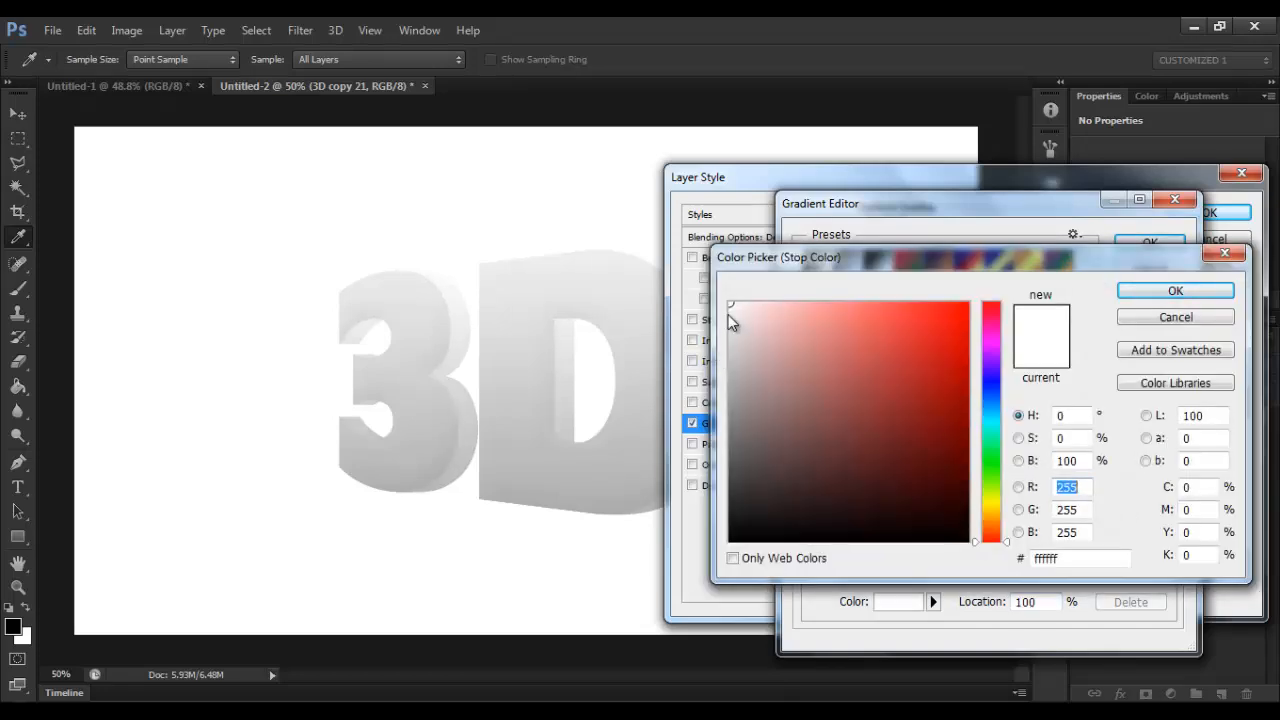
click(727, 327)
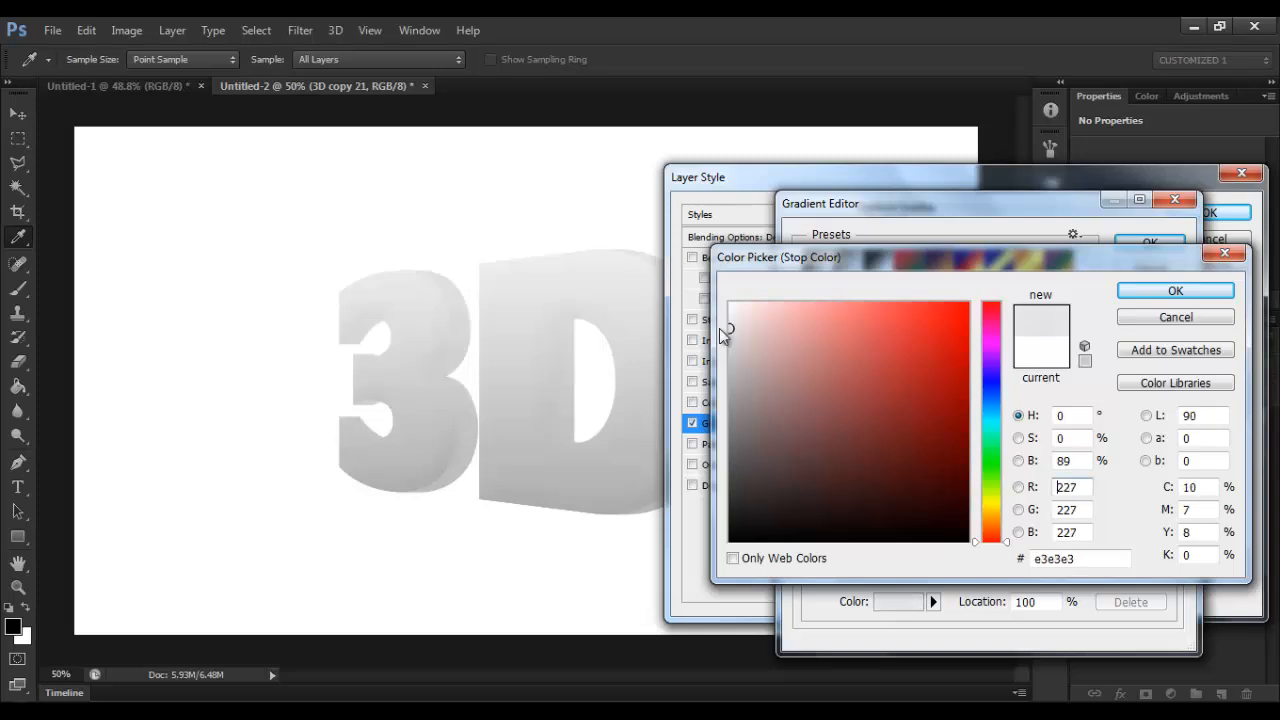
click(725, 320)
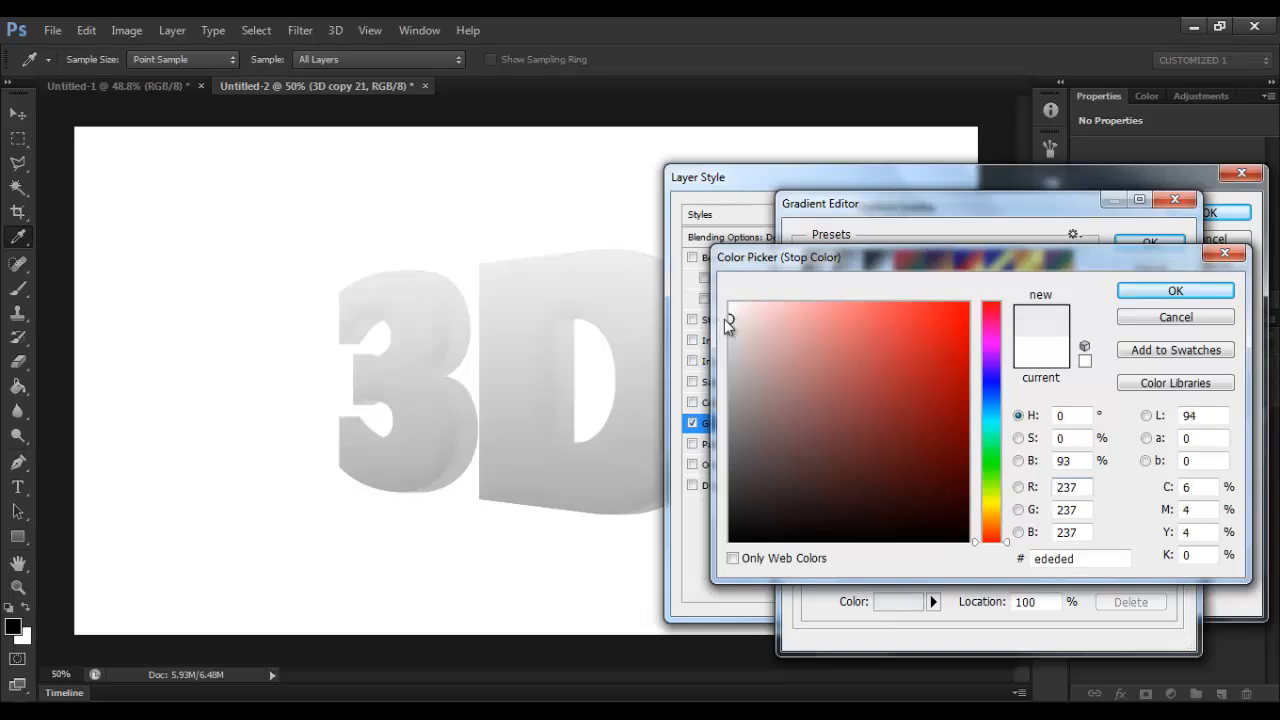
click(1175, 291)
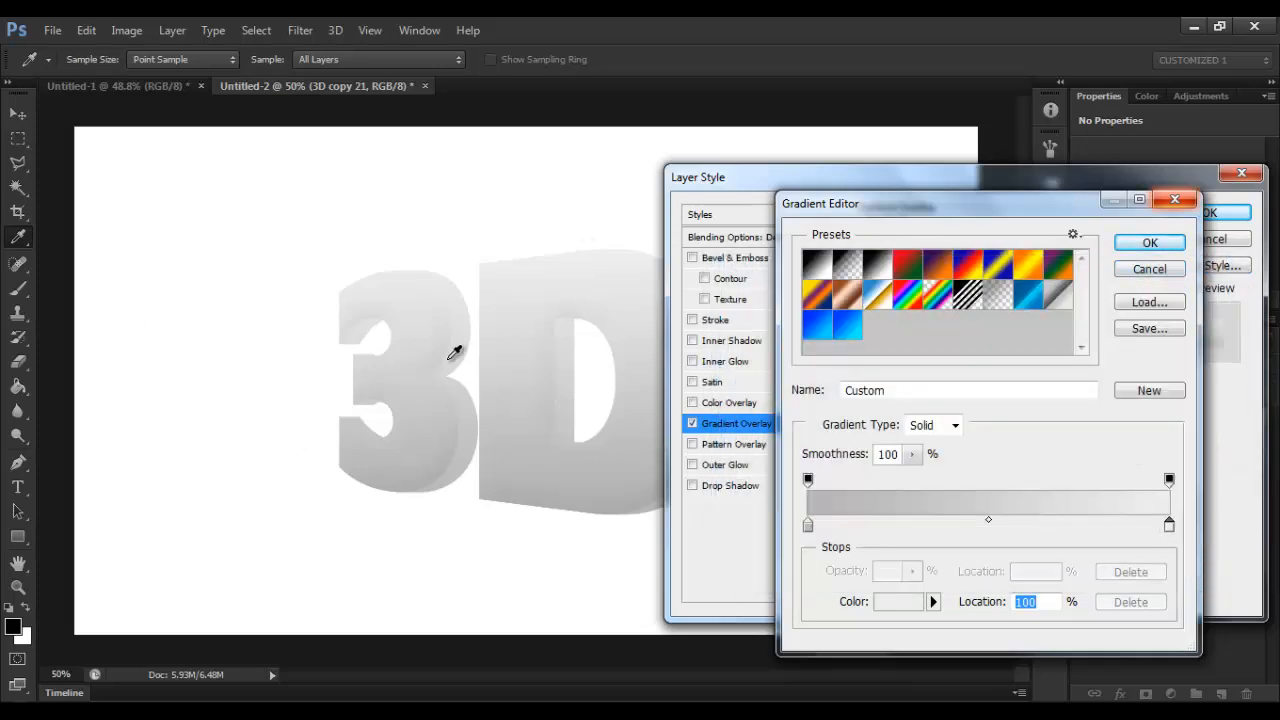
click(1150, 242)
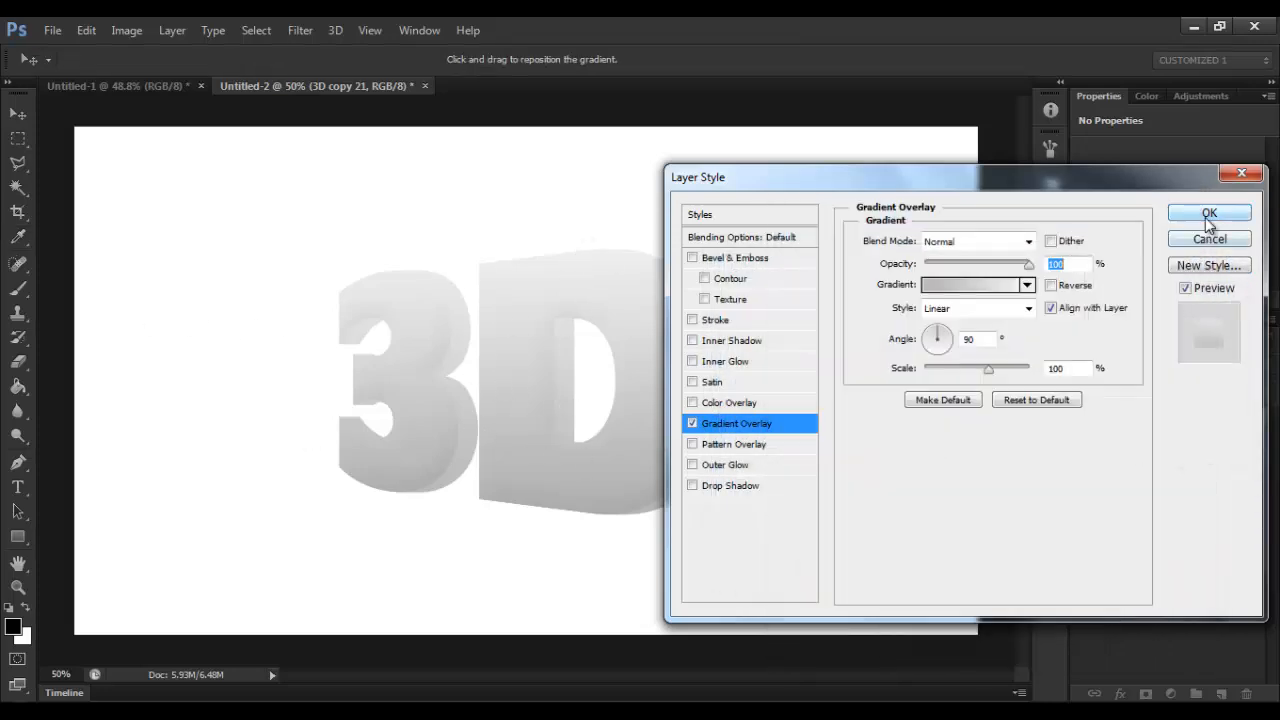
click(1212, 213)
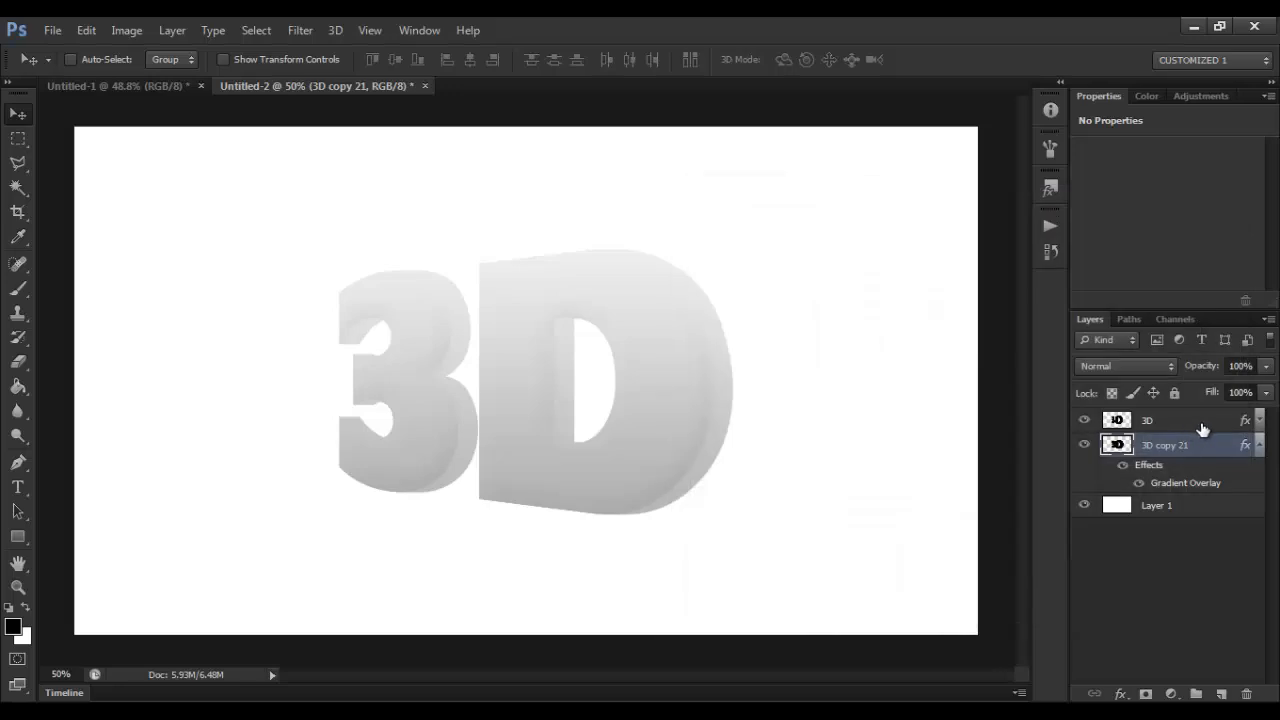
click(1259, 445)
Step: Add a Drop Shadow to the 3D layer with size 73 px and opacity 47%
click(1168, 424)
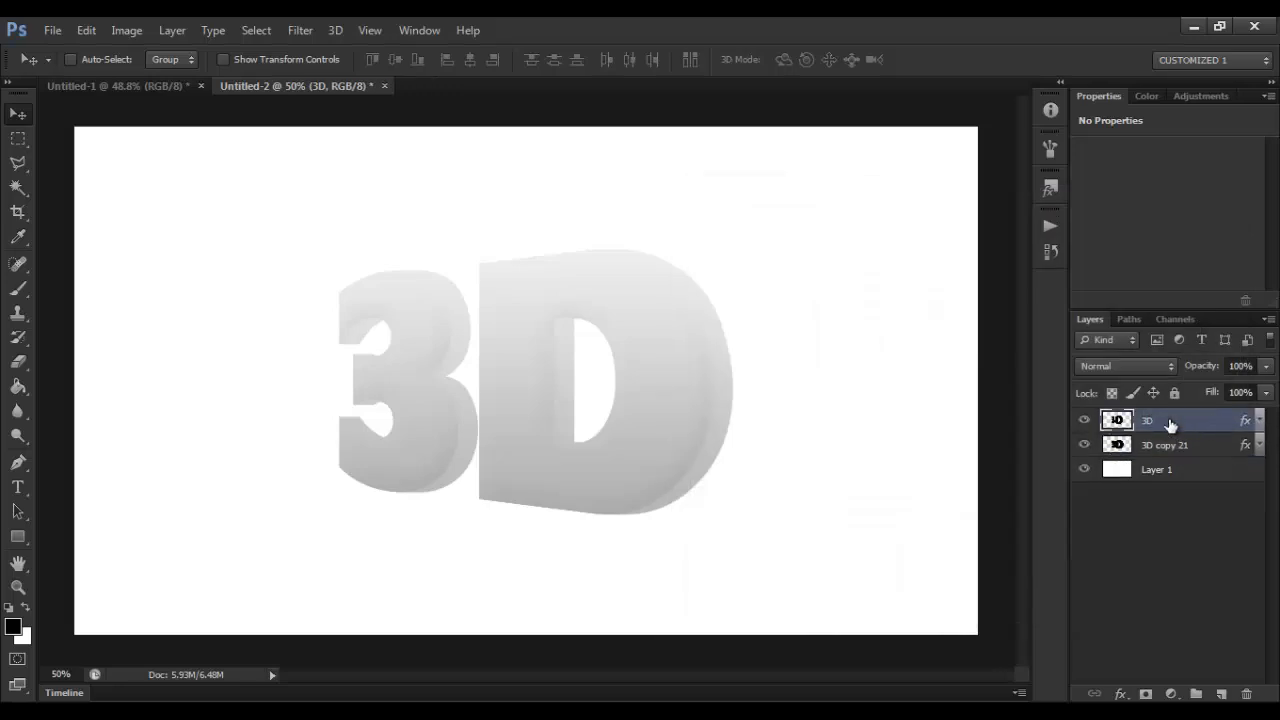
right_click(1170, 424)
click(868, 123)
click(749, 486)
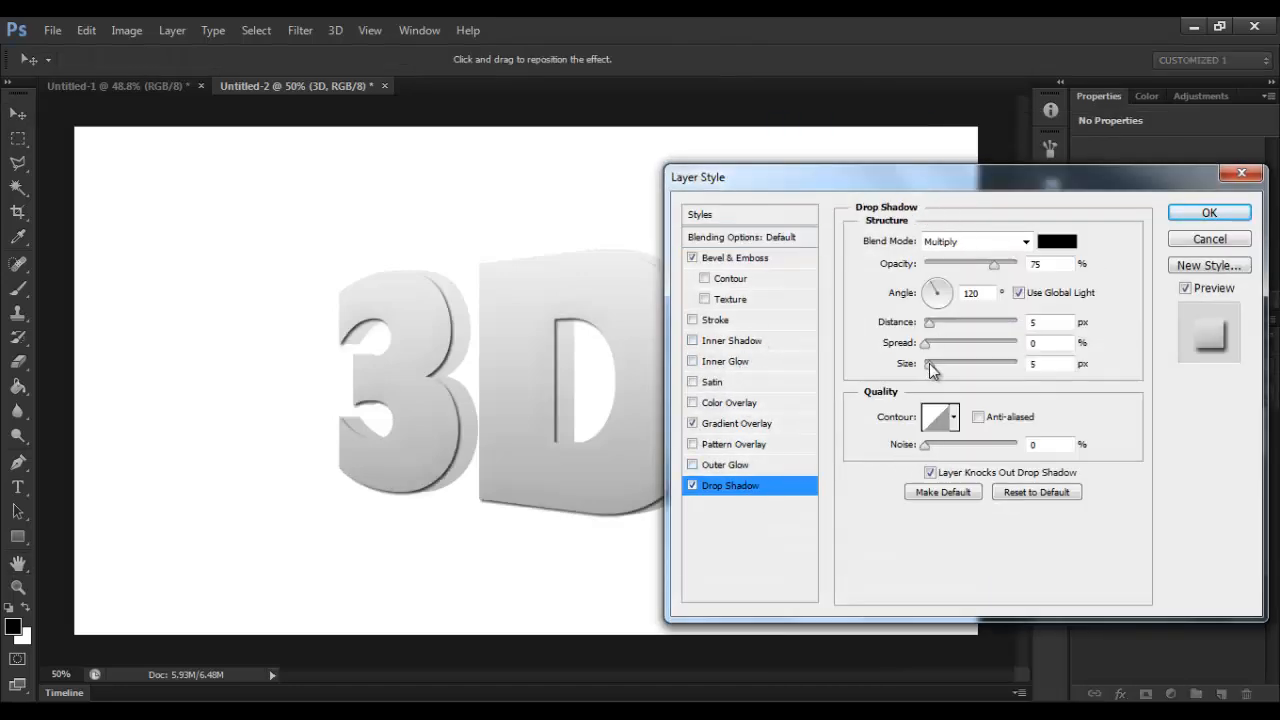
drag(930, 364, 957, 364)
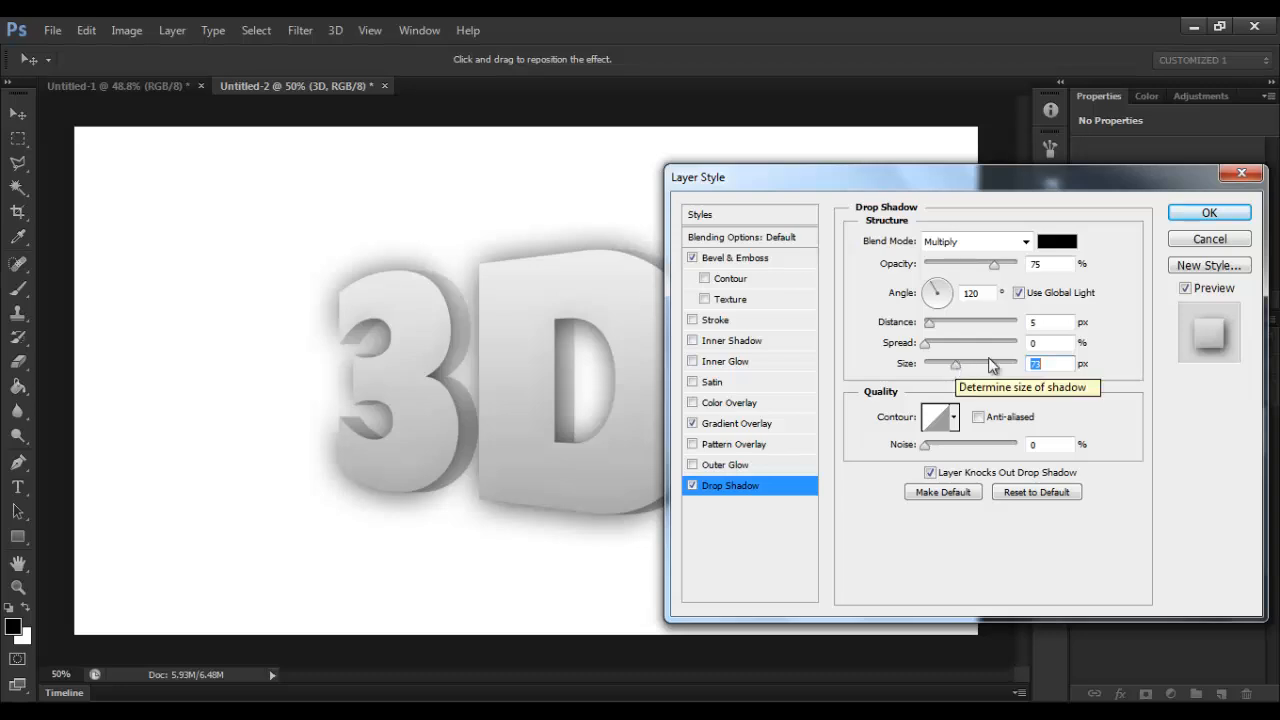
drag(995, 270, 966, 273)
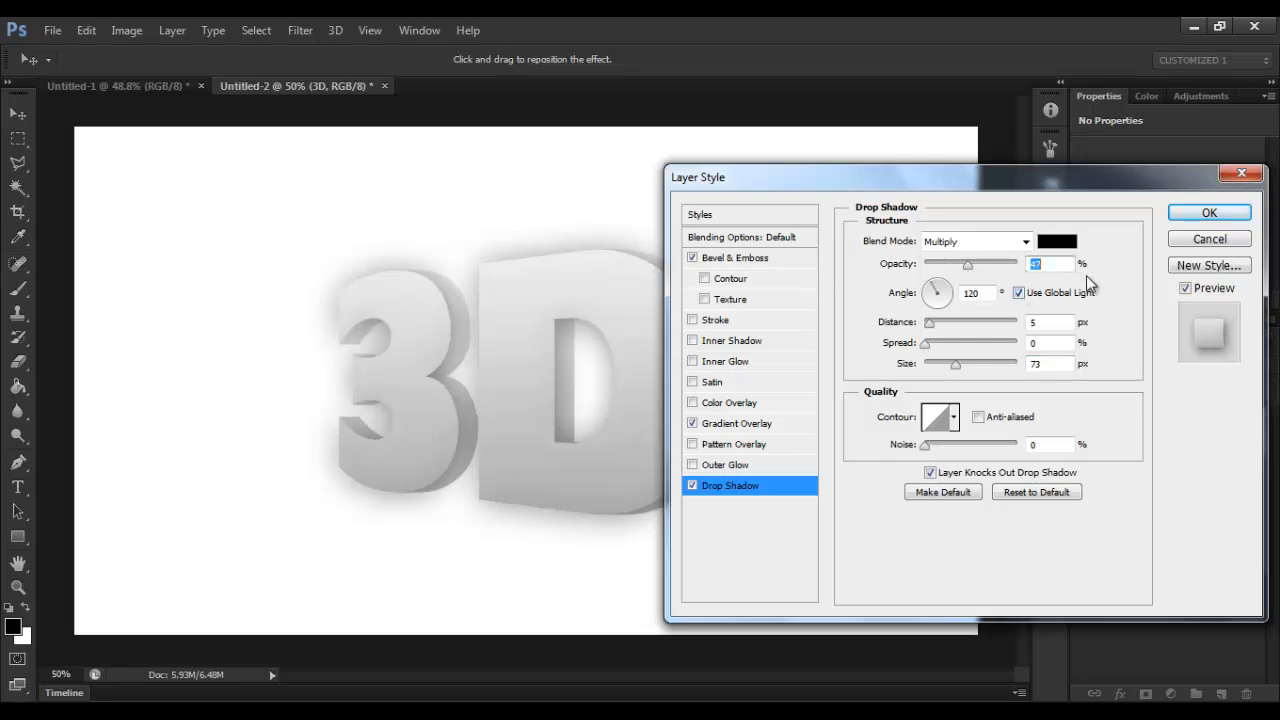
click(1238, 219)
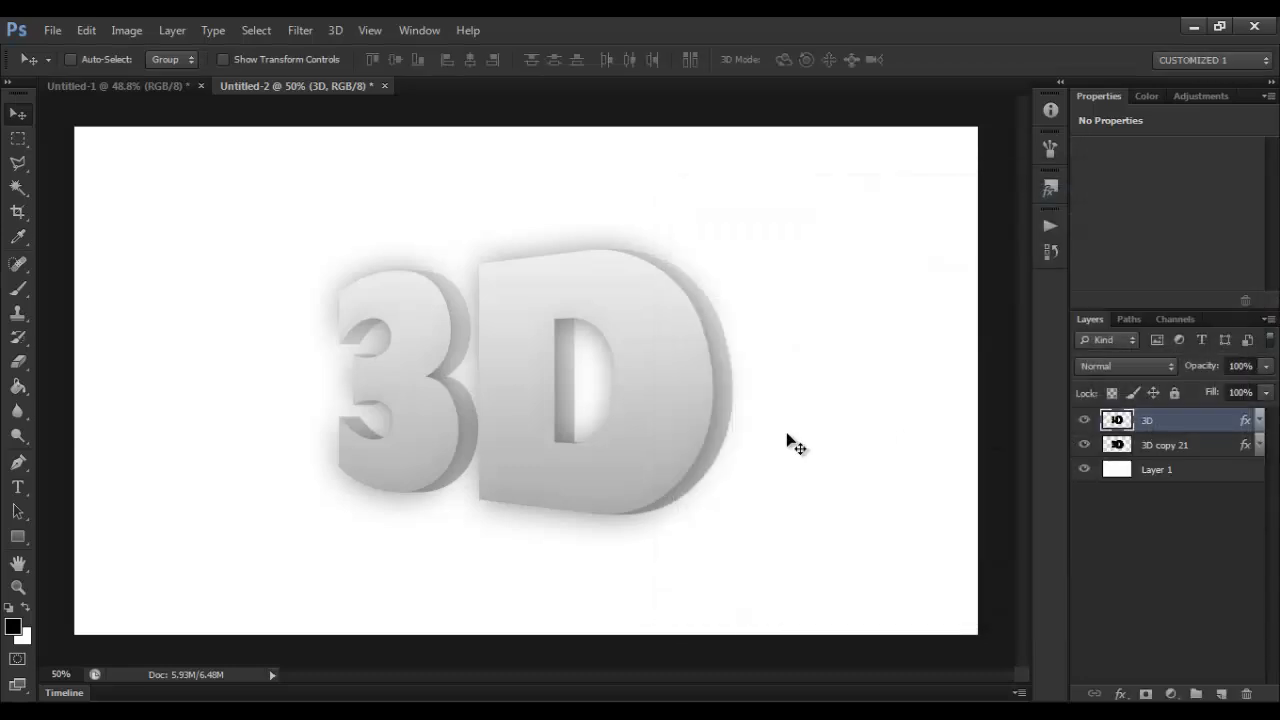
Step: Switch to the Brush tool and enlarge its soft round tip to 1200 px
click(22, 292)
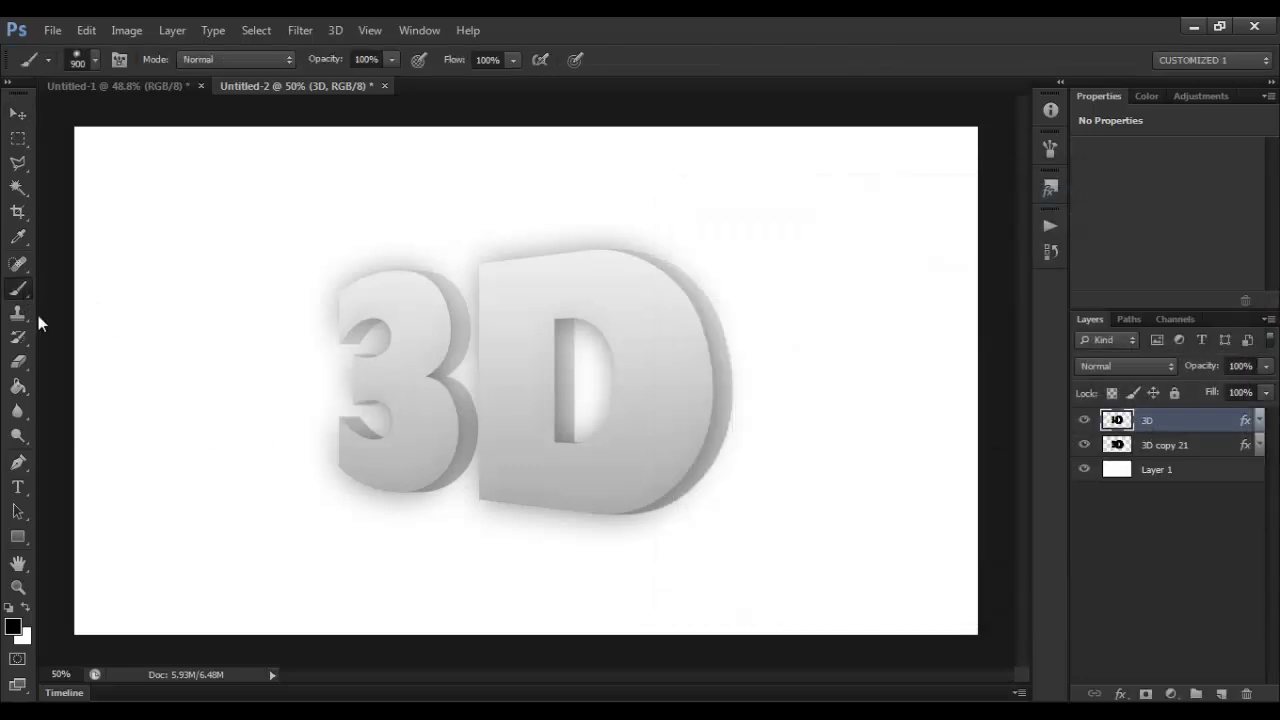
click(94, 59)
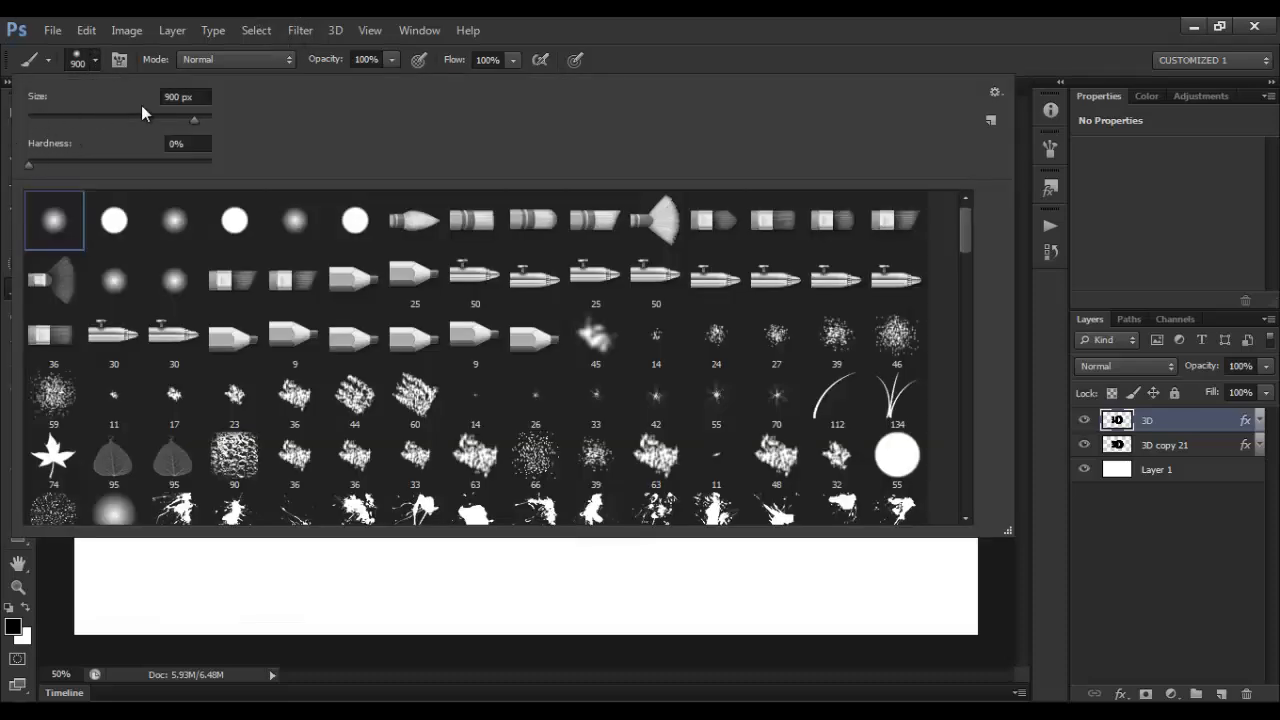
click(98, 58)
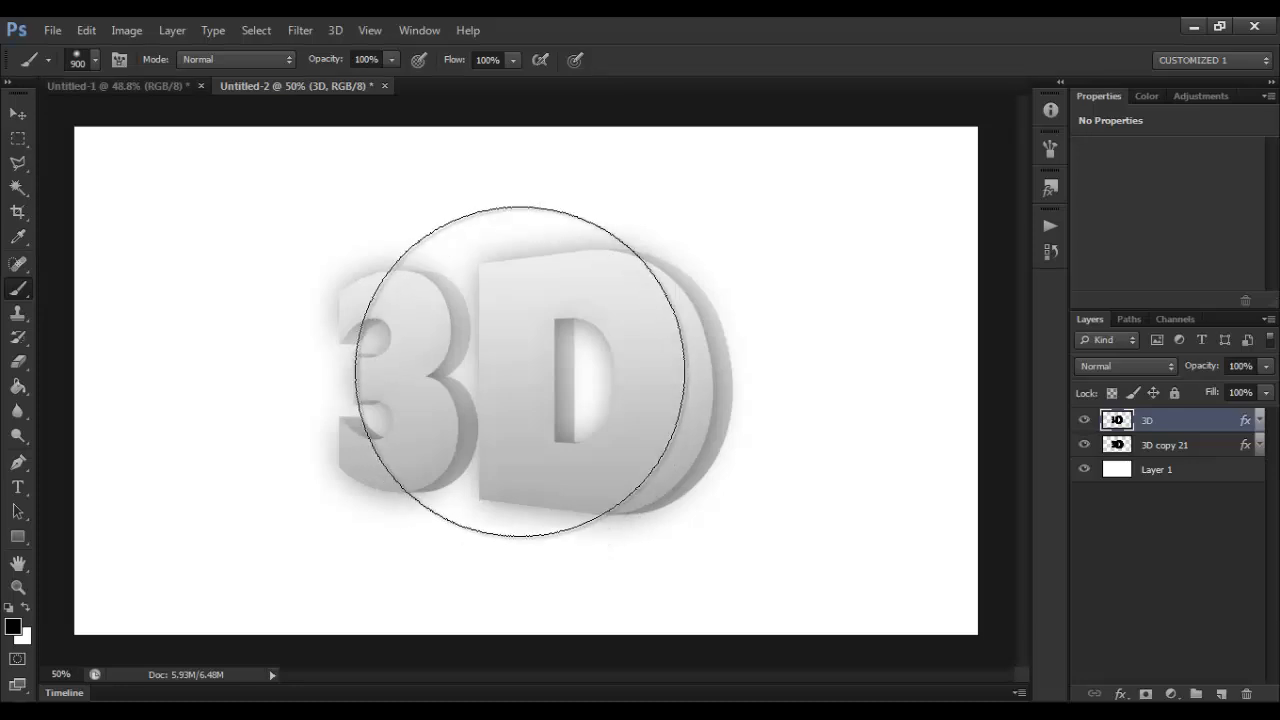
key(bracketright)
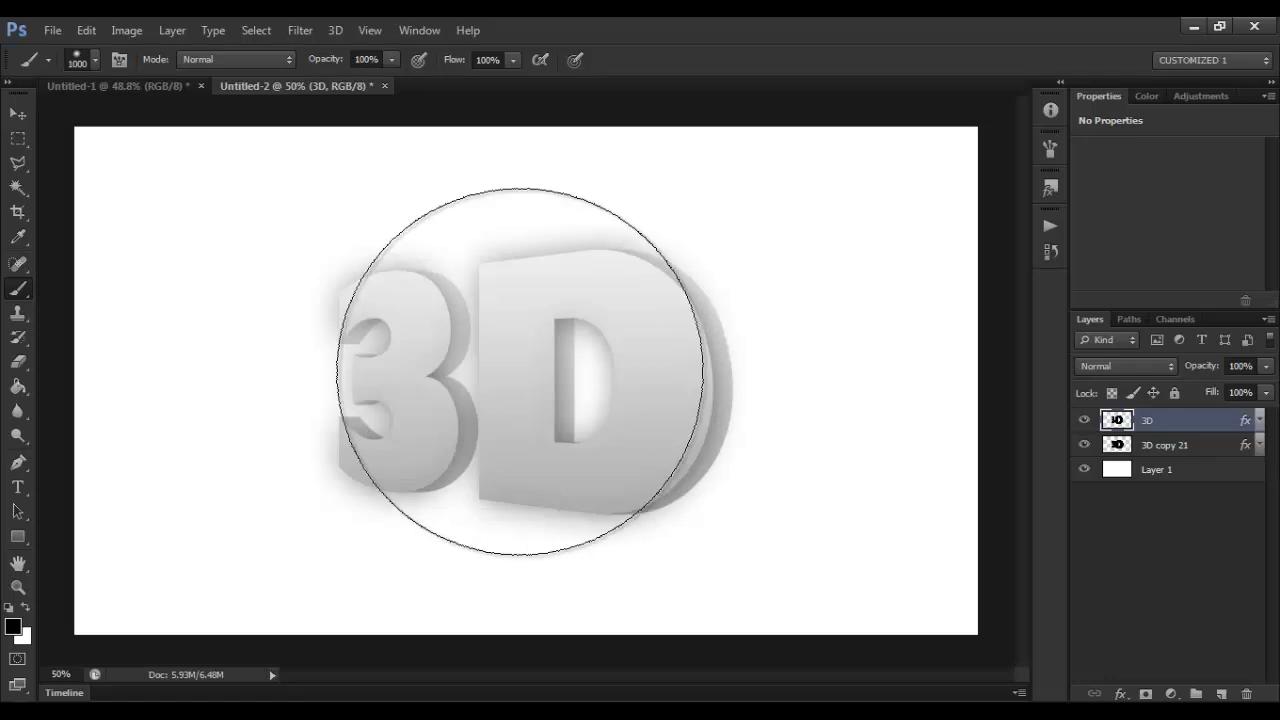
key(bracketright)
key(bracketright)
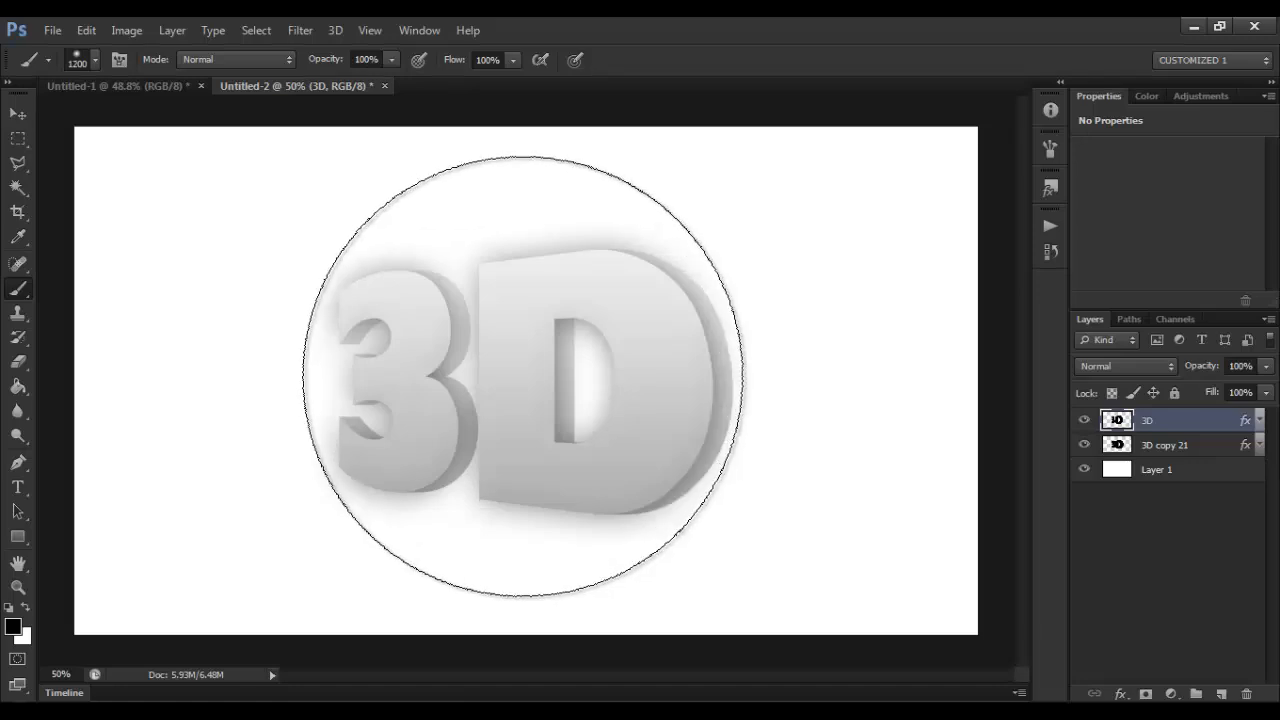
Step: Create a new layer directly above Layer 1 and paint one soft black spot on it behind the 3D text
click(1204, 477)
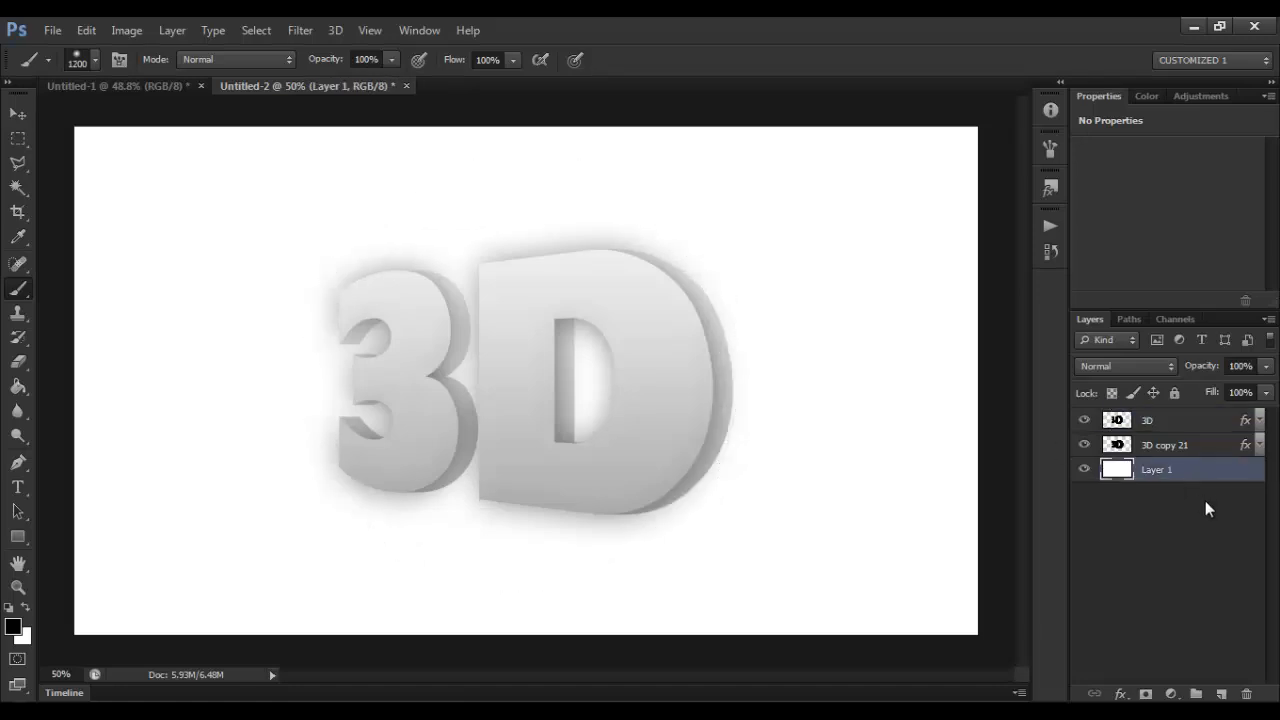
click(1220, 695)
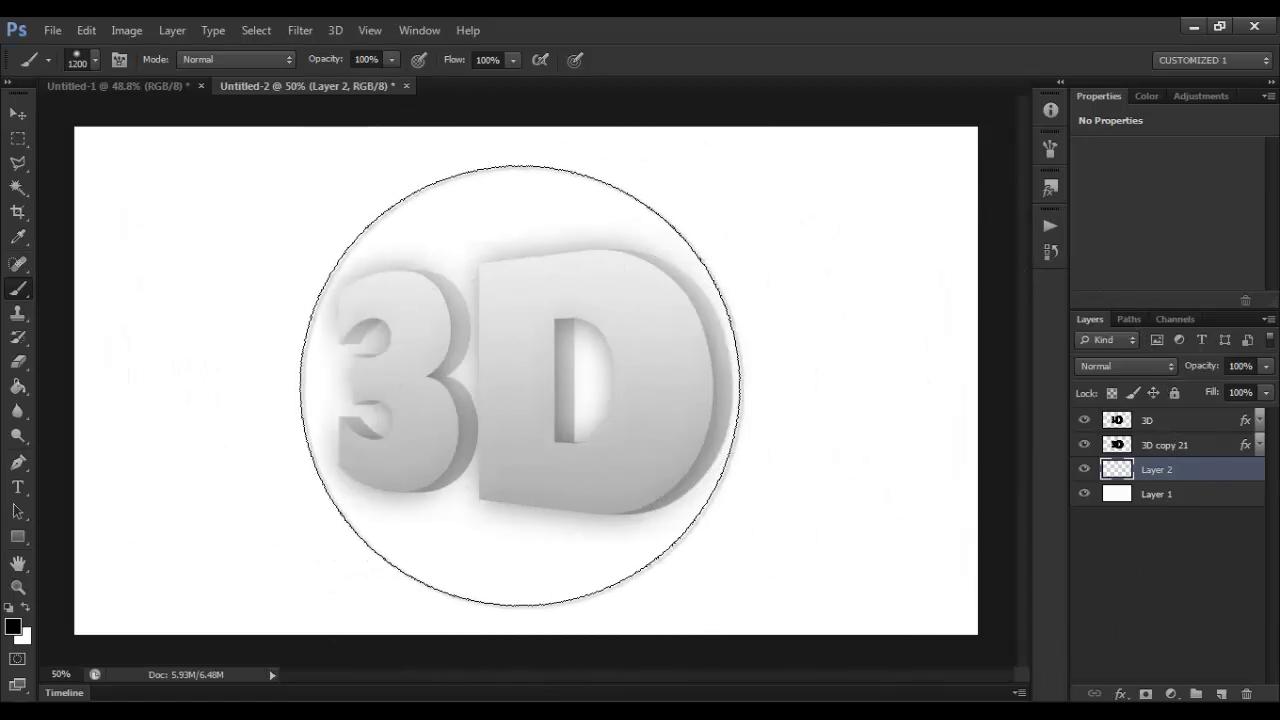
click(575, 340)
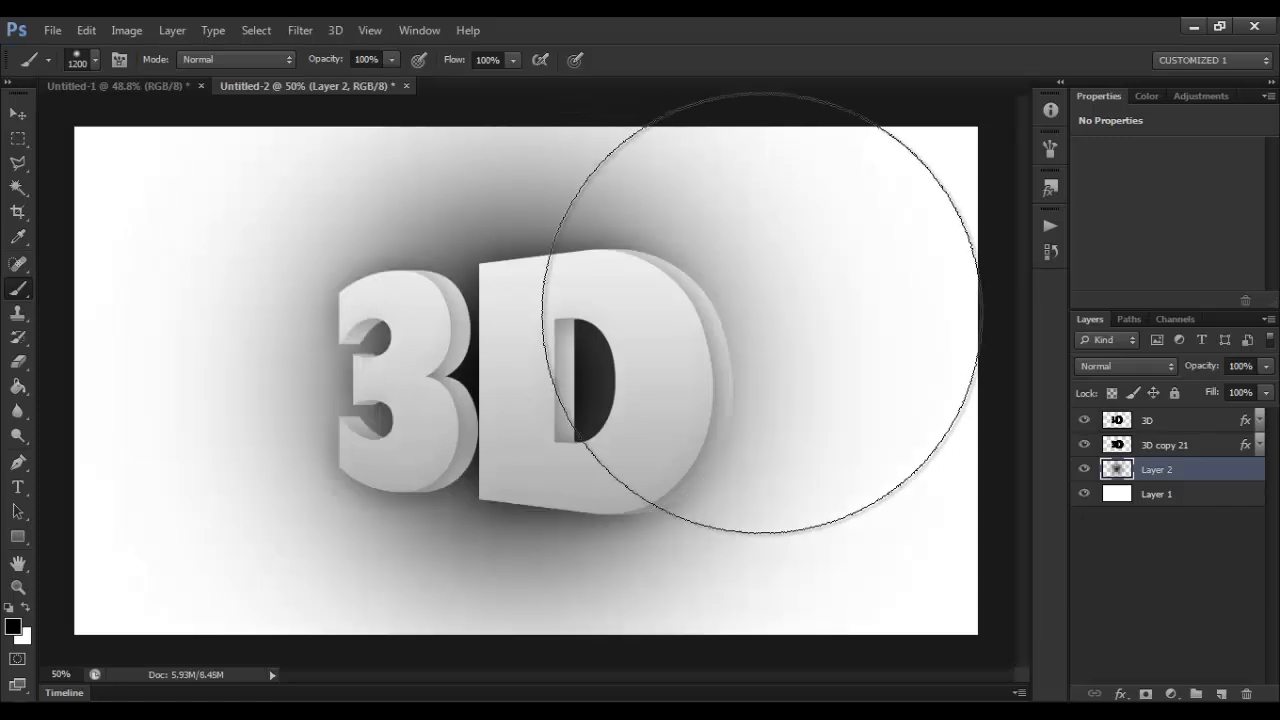
Step: Transform the painted shadow on Layer 2, moving it down to Y 872 px beneath the text and flattening its height to 21.85%
click(22, 117)
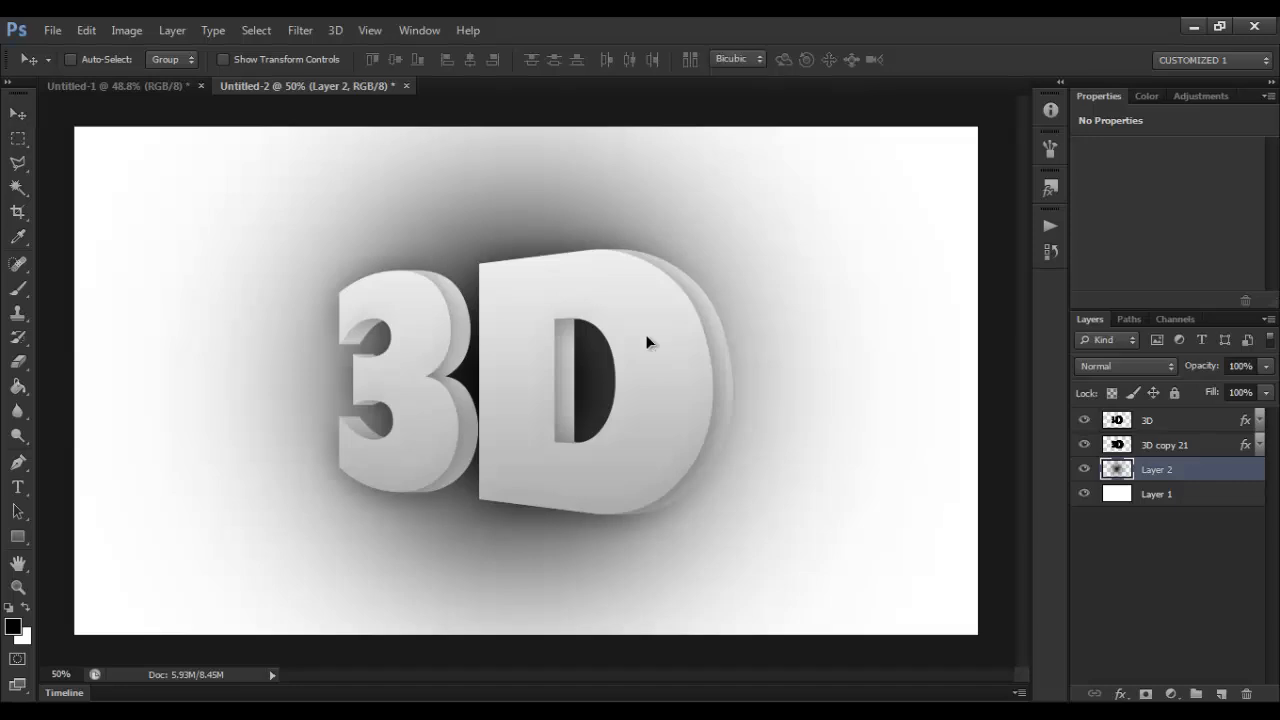
key(ctrl+t)
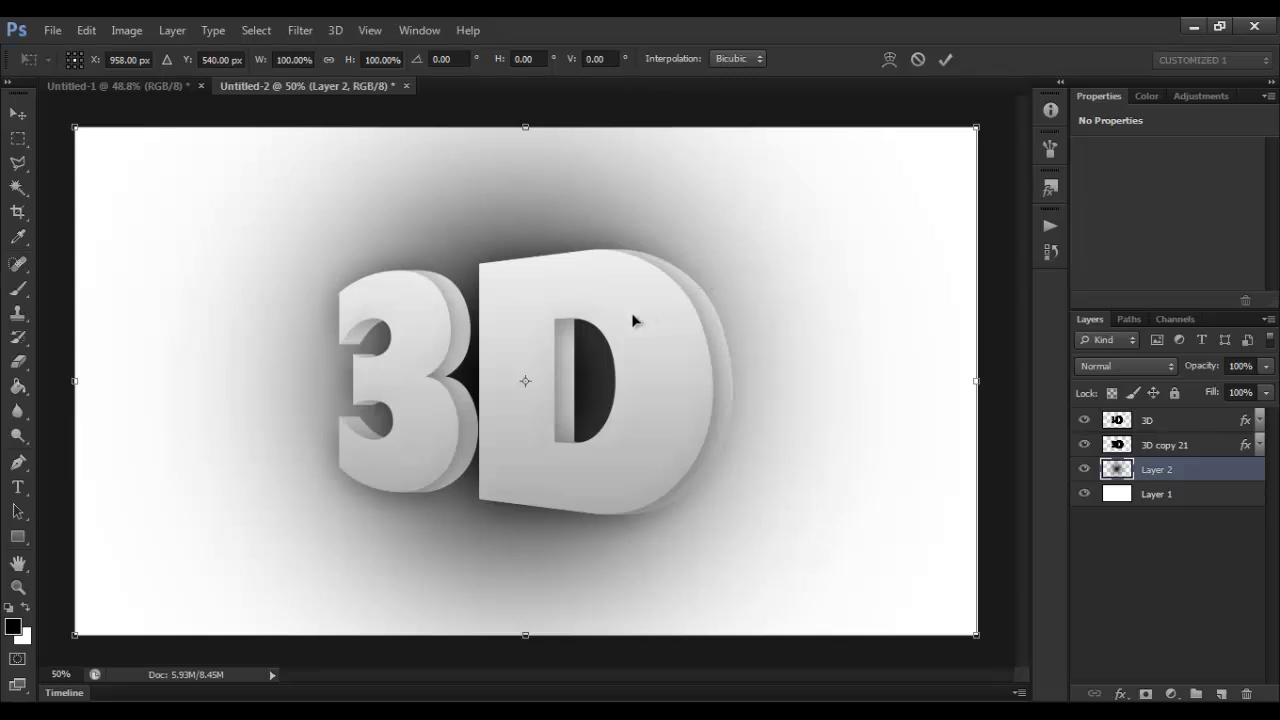
drag(605, 317, 598, 476)
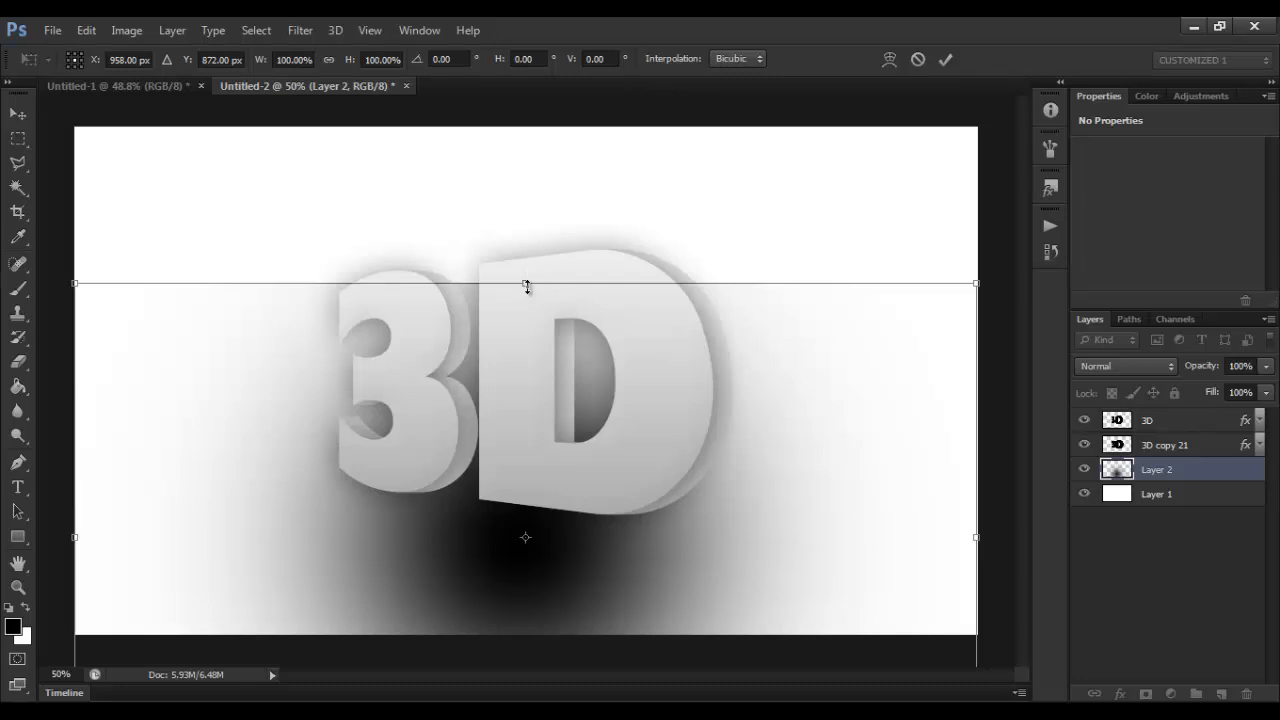
drag(526, 284, 526, 481)
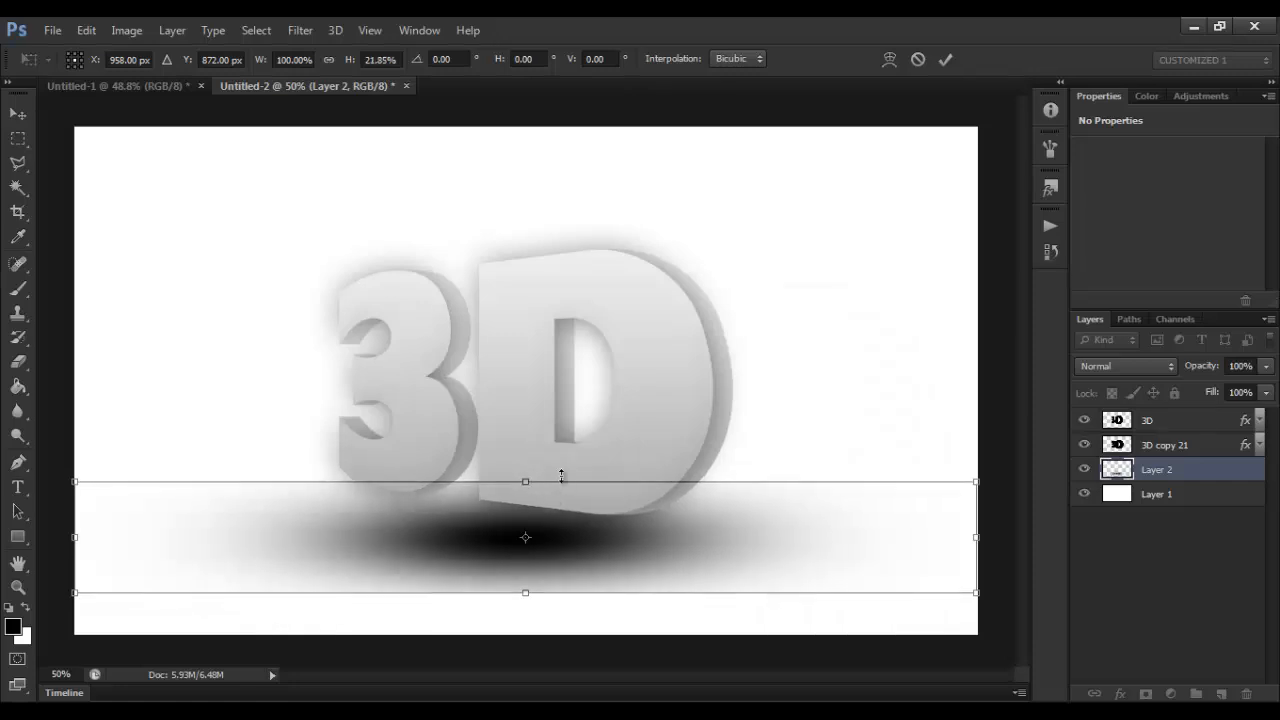
key(Return)
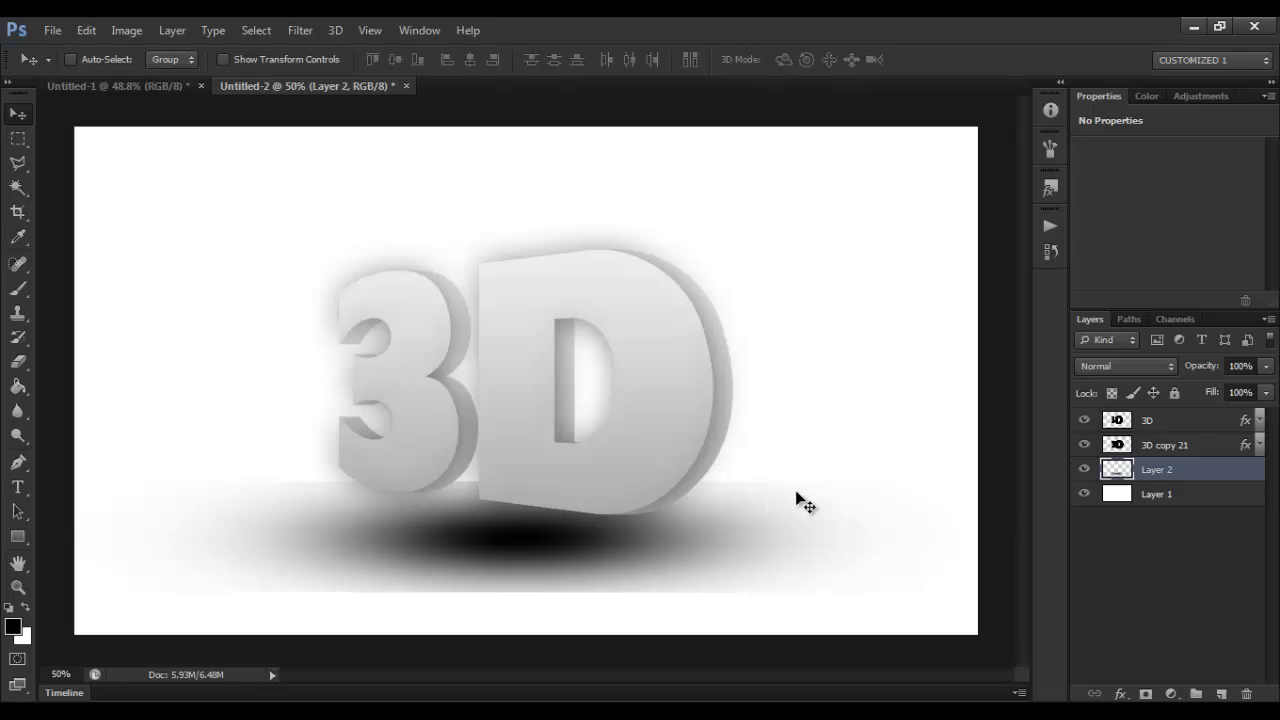
Step: Erase the hard upper and lower edges and the left side of the flattened shadow with a 300 px Eraser
click(18, 361)
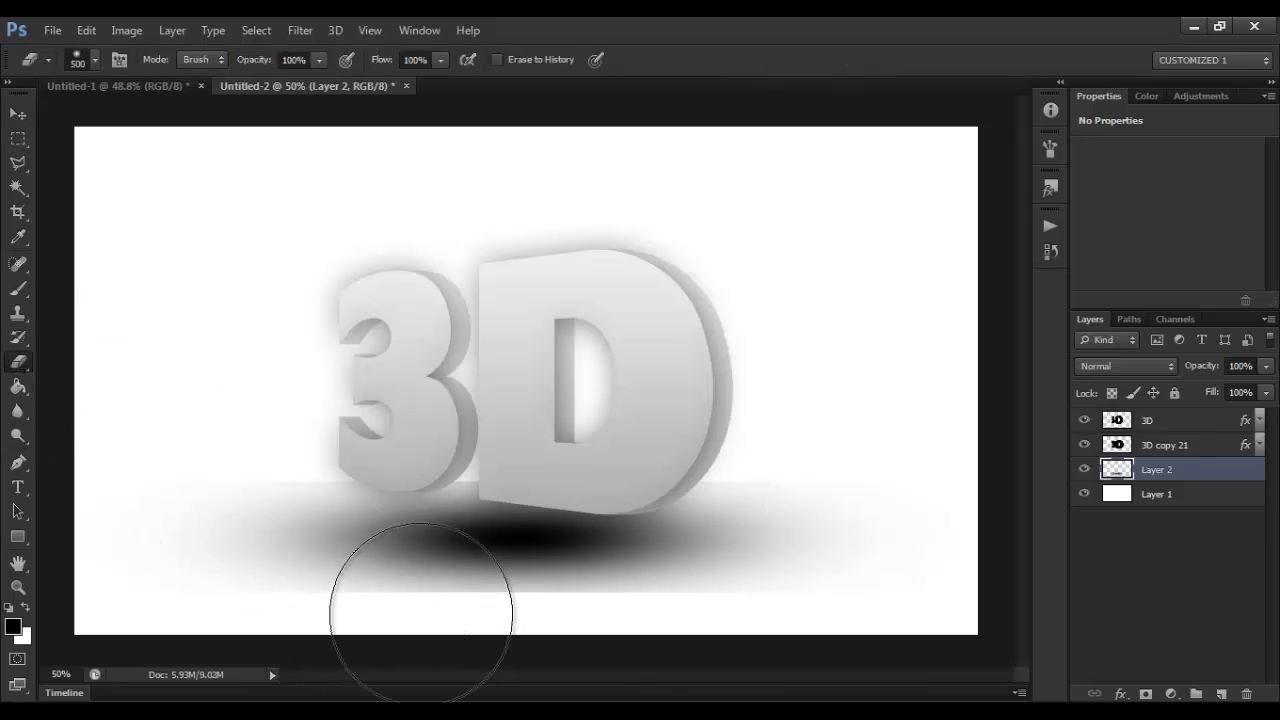
key(bracketleft)
key(bracketleft)
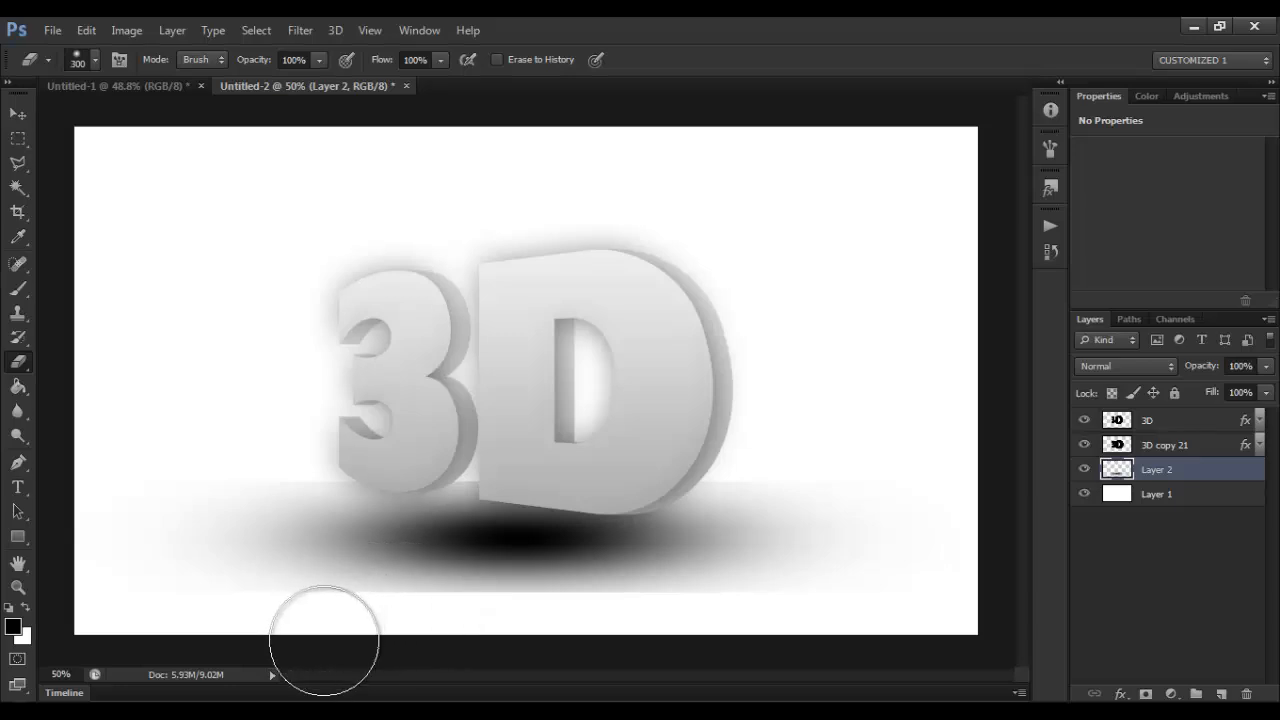
mouse_move(324, 641)
mouse_down()
mouse_move(840, 631)
mouse_move(293, 651)
mouse_move(222, 636)
mouse_up()
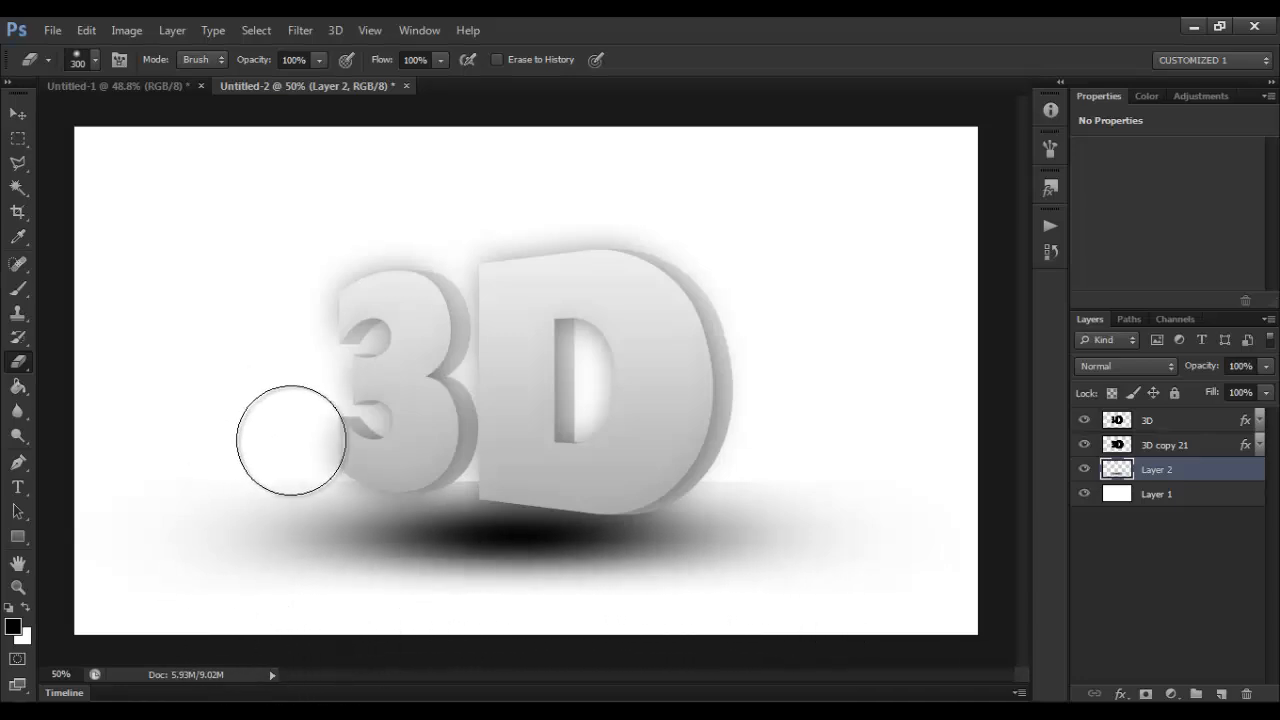
drag(304, 438, 282, 545)
drag(417, 428, 831, 447)
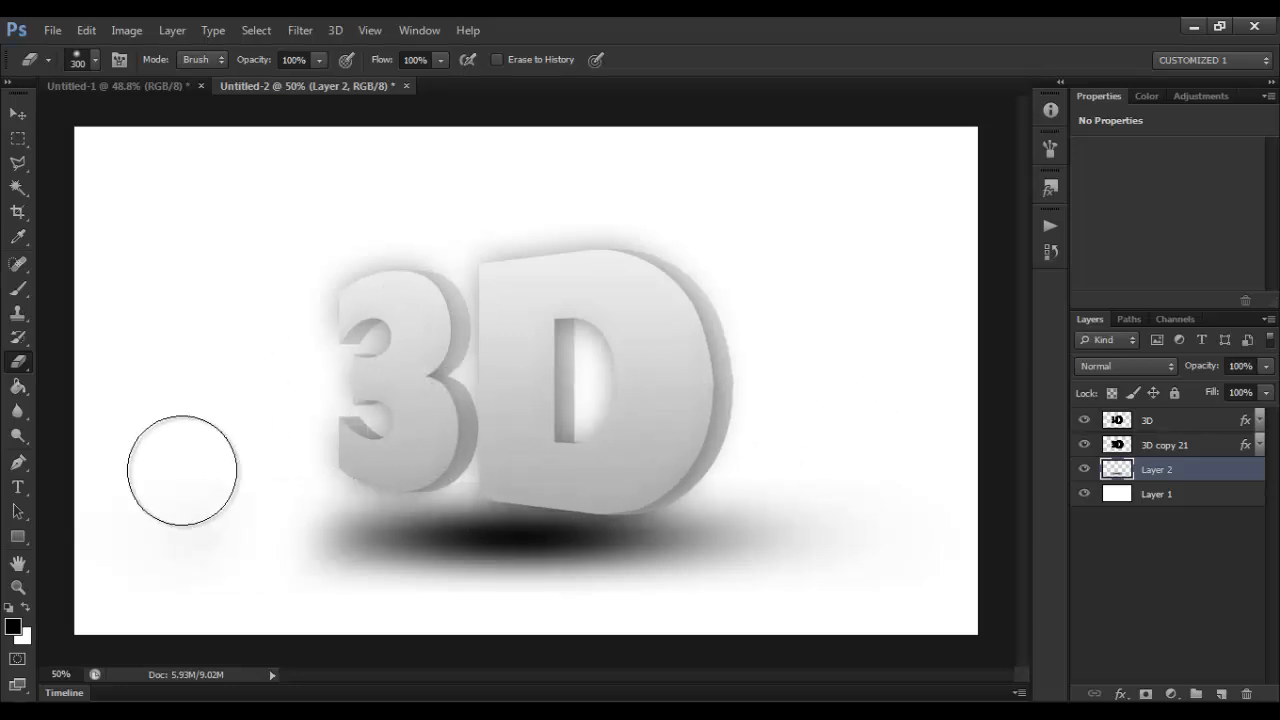
Step: Lower the opacity of Layer 2, which holds the floor shadow, to 66%
click(18, 113)
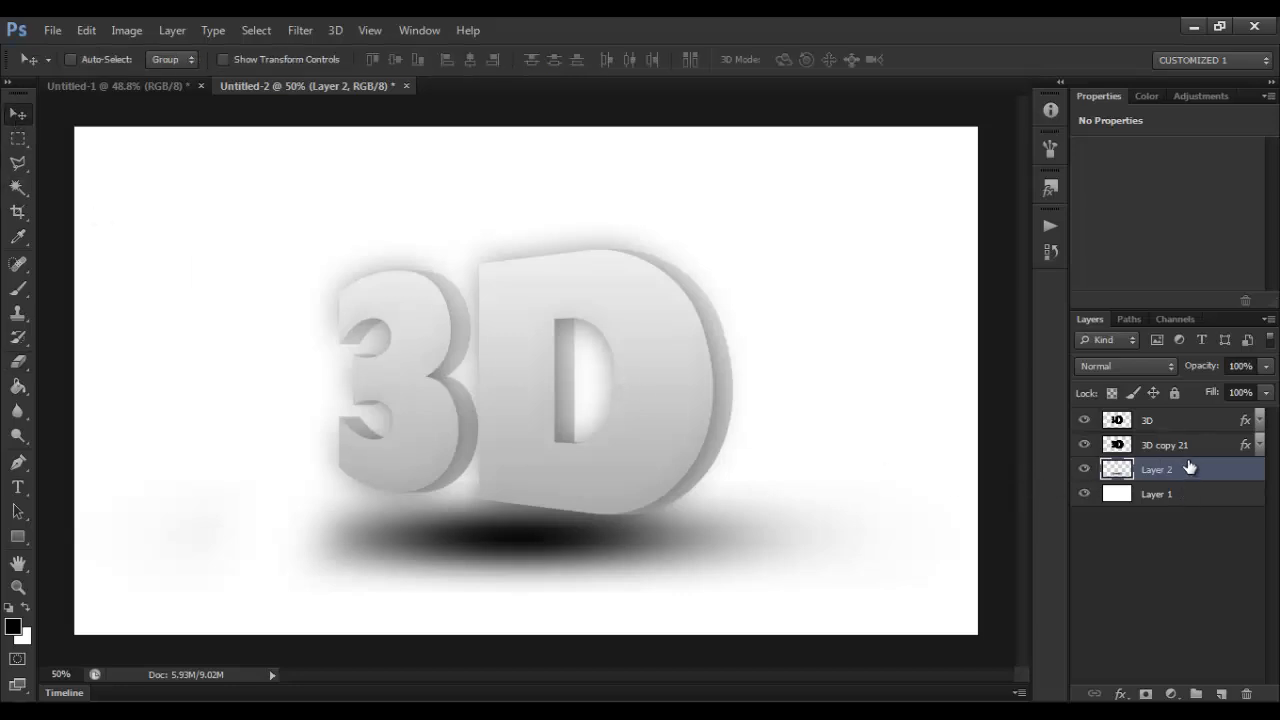
click(1263, 373)
drag(1264, 390, 1248, 392)
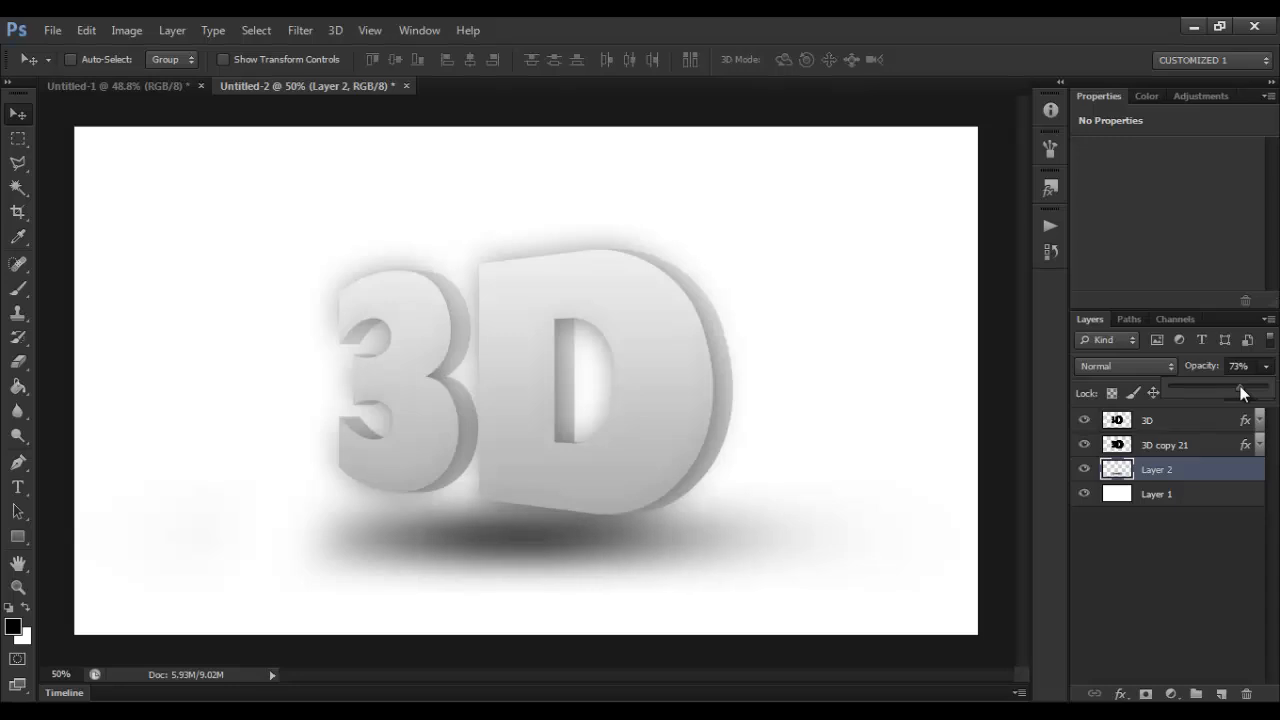
drag(1243, 392, 1236, 393)
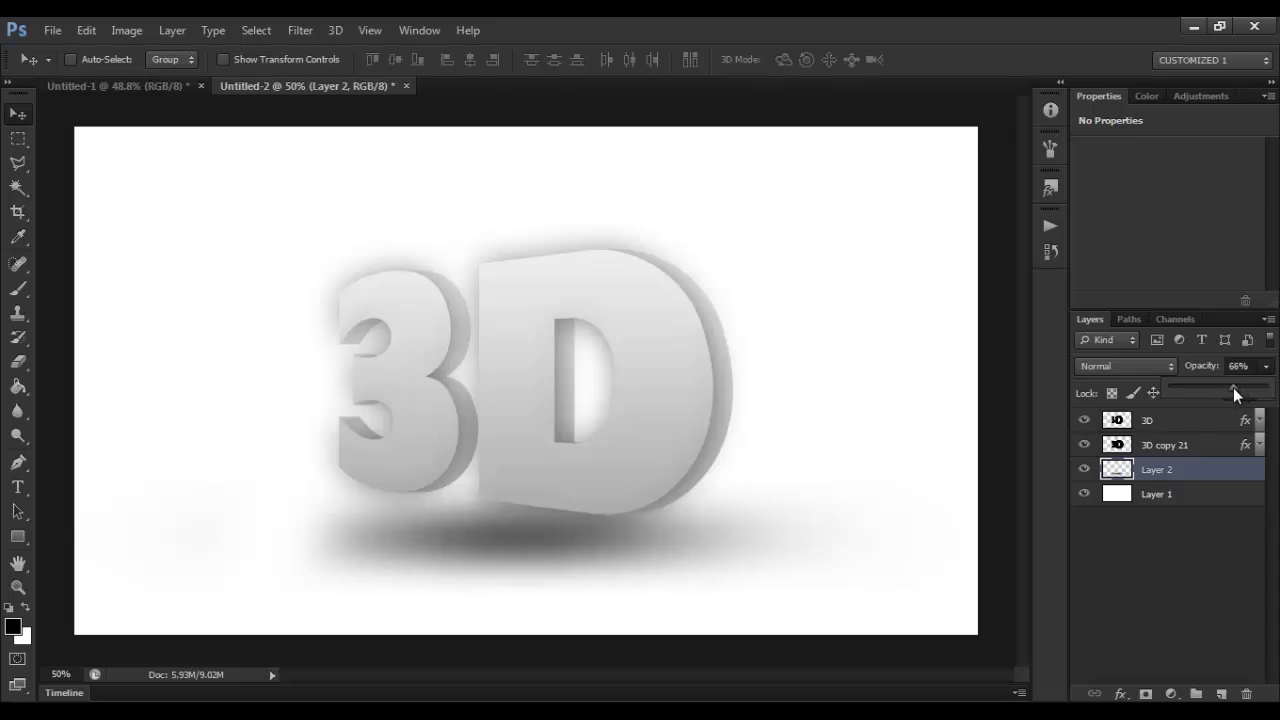
click(1266, 370)
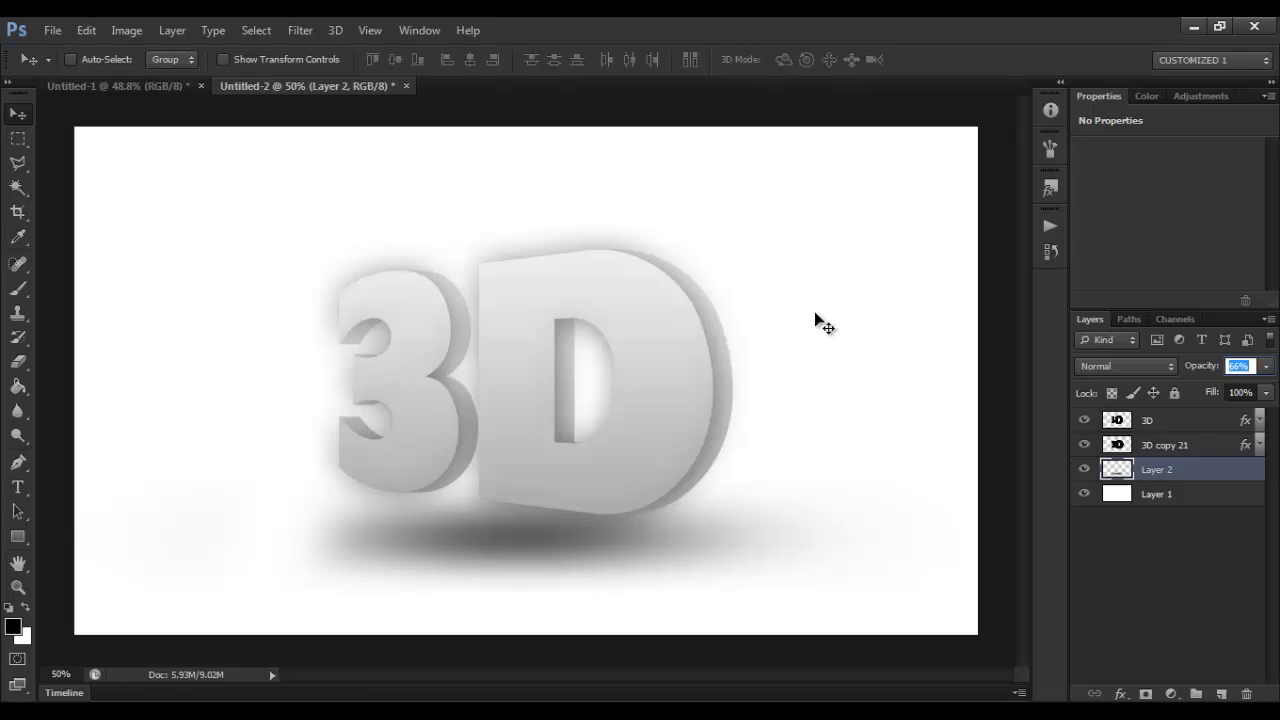
Step: Select the 3D copy 21 layer and switch to the Untitled-1 document to examine its 3D text up close
click(1205, 447)
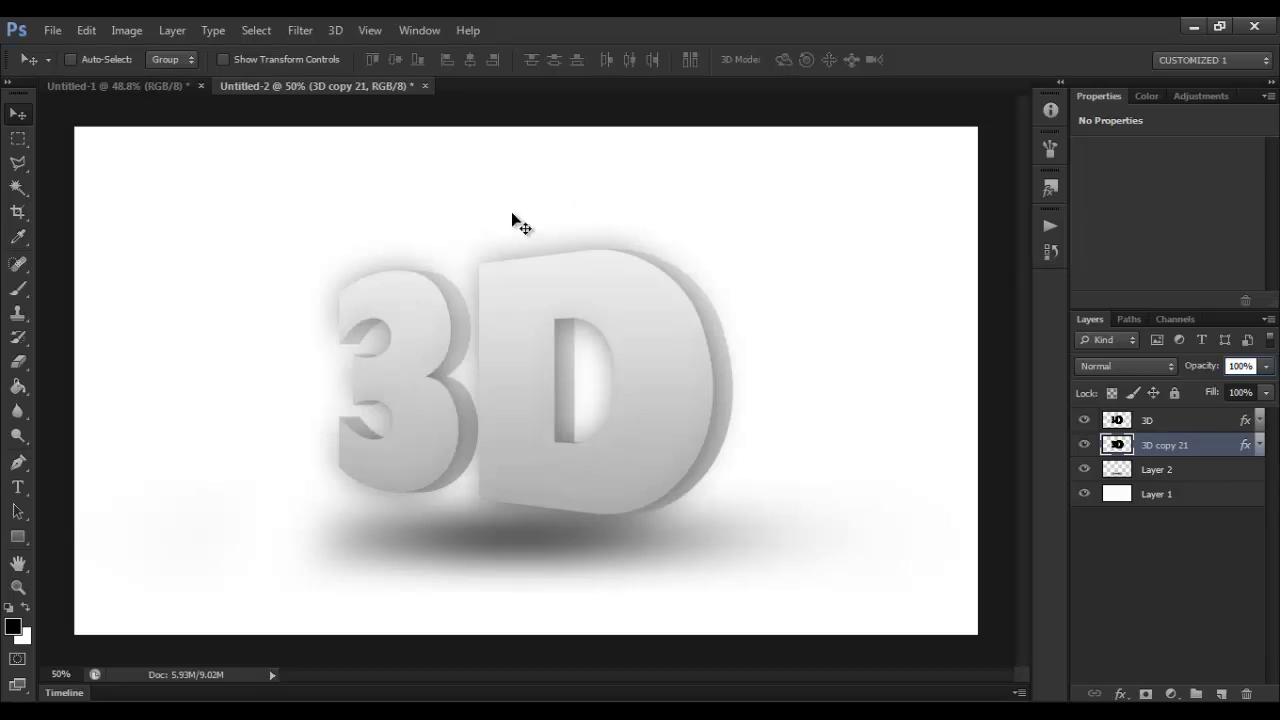
click(154, 87)
scroll(573, 366, up, 2)
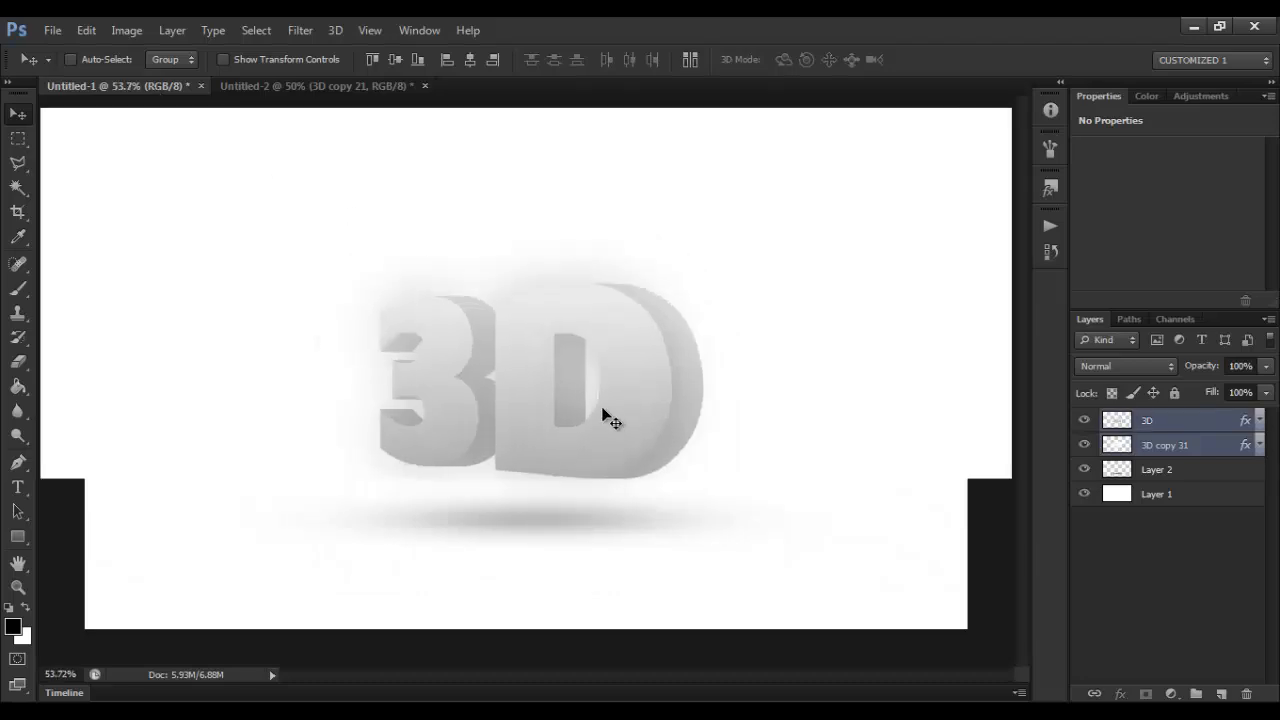